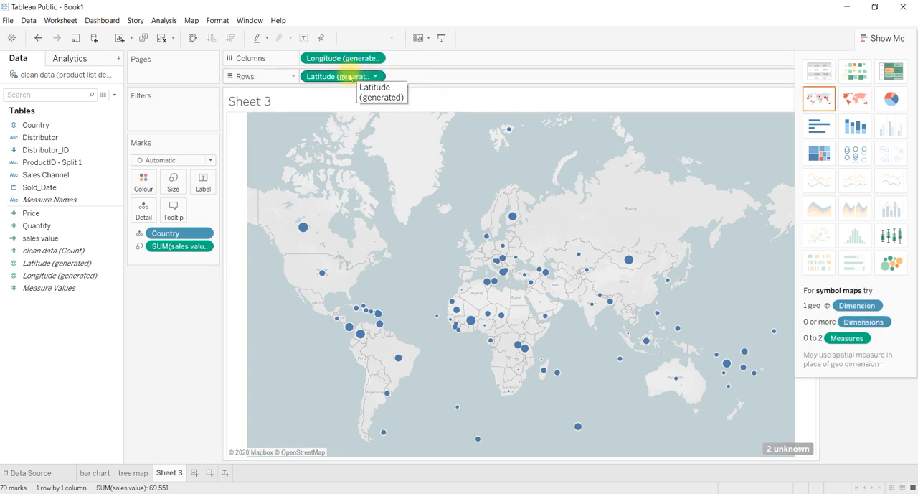
Create a new worksheet and build a symbol map from the Country field.
{"action": "left_click", "coordinate": [120, 39]}
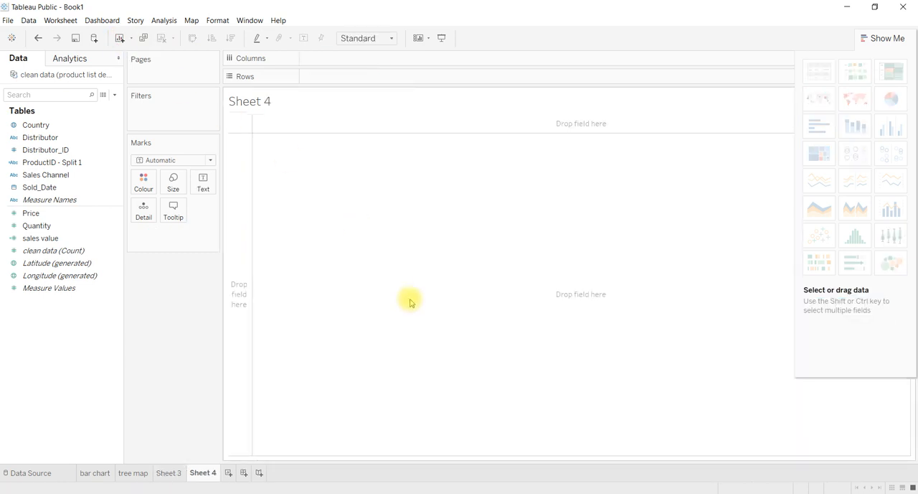
{"action": "left_click", "coordinate": [63, 127]}
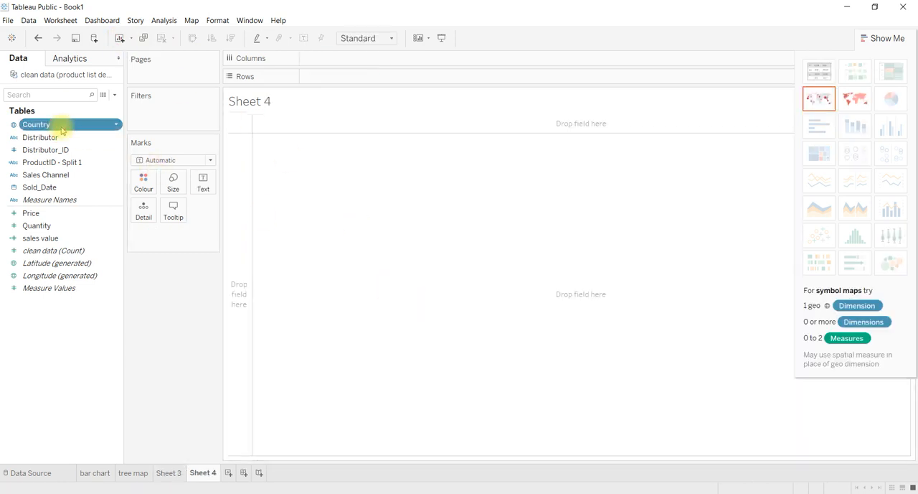
{"action": "left_click", "coordinate": [817, 100]}
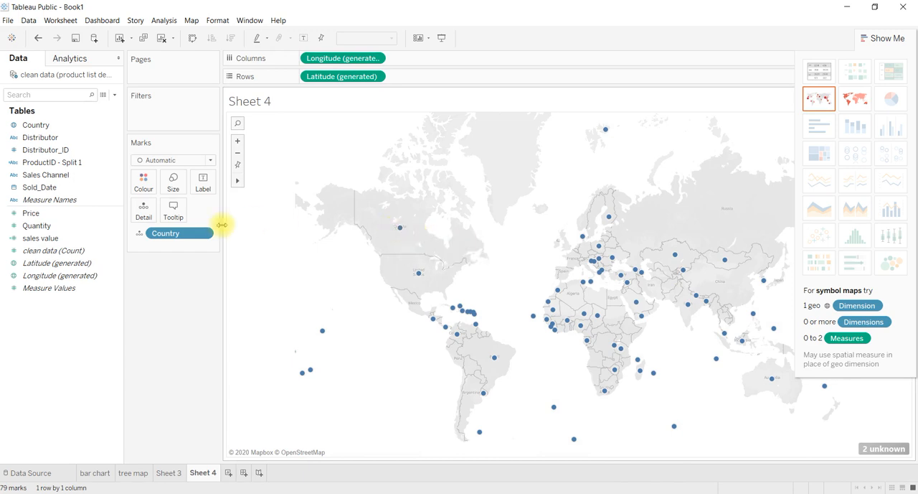
Try colouring the country map by sales value, and remove that colour encoding again.
{"action": "left_click", "coordinate": [52, 241]}
{"action": "left_click_drag", "start_coordinate": [53, 241], "coordinate": [143, 179]}
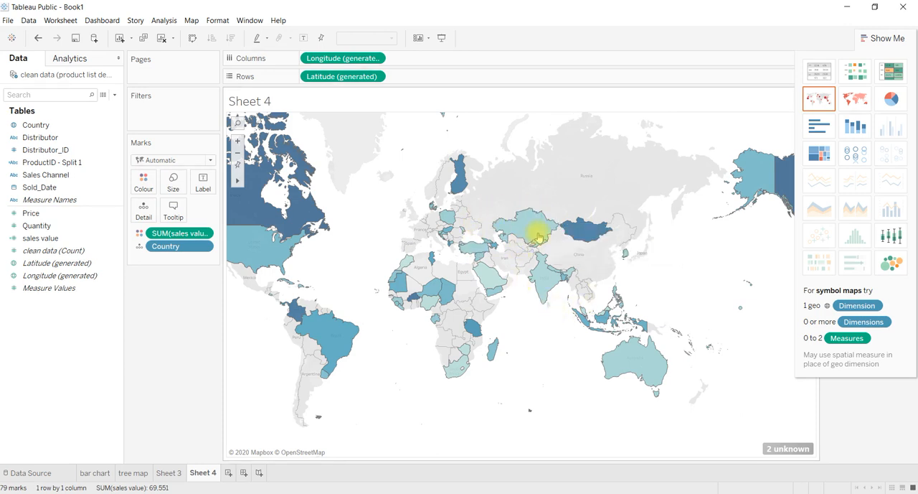
{"action": "left_click_drag", "start_coordinate": [175, 233], "coordinate": [171, 291]}
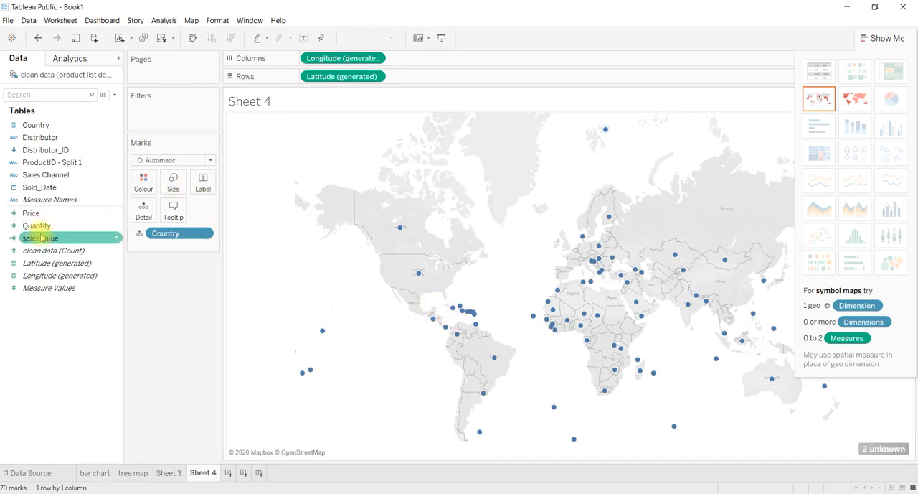
Encode sales value as both the size and the colour of the country symbols.
{"action": "left_click_drag", "start_coordinate": [41, 239], "coordinate": [175, 177]}
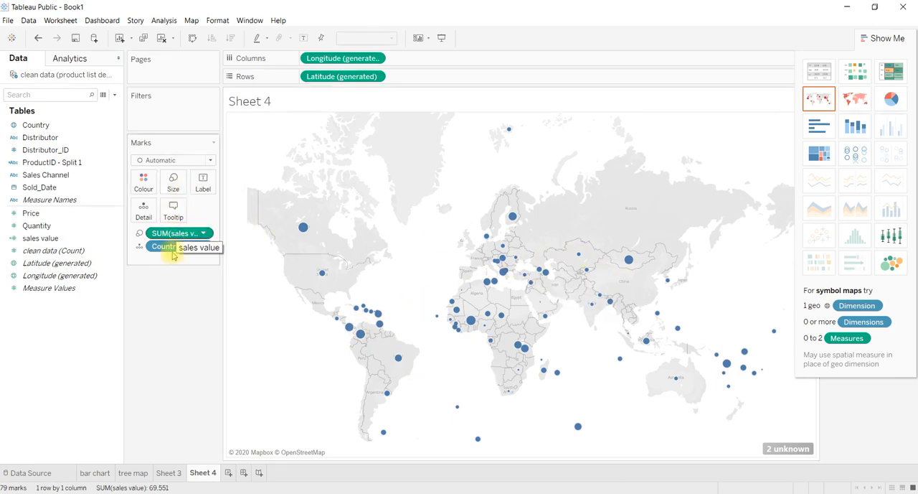
{"action": "left_click", "coordinate": [61, 238]}
{"action": "left_click_drag", "start_coordinate": [59, 235], "coordinate": [138, 182]}
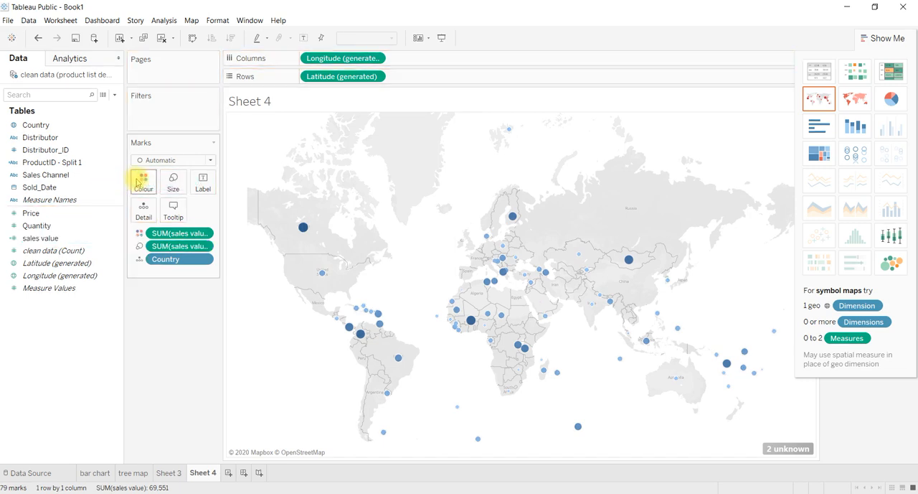
Convert the symbol map into a filled map of countries shaded by sales value.
{"action": "mouse_move", "coordinate": [533, 287]}
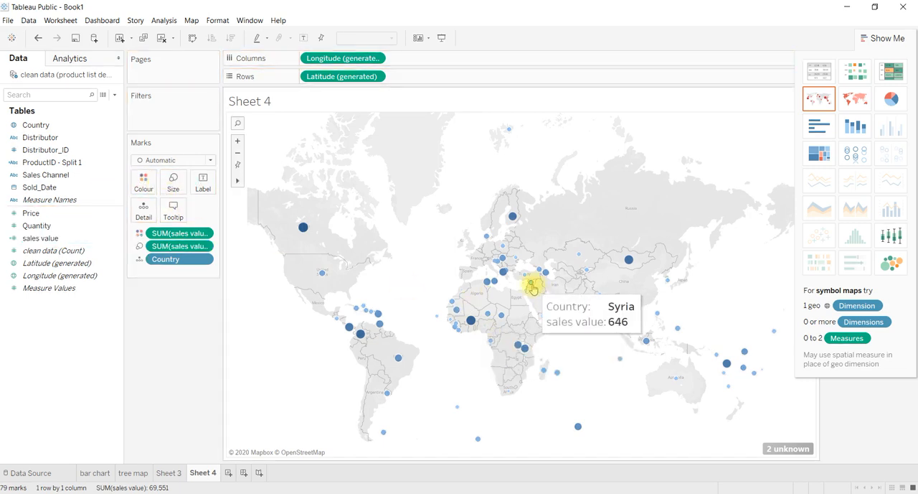
{"action": "mouse_move", "coordinate": [323, 275]}
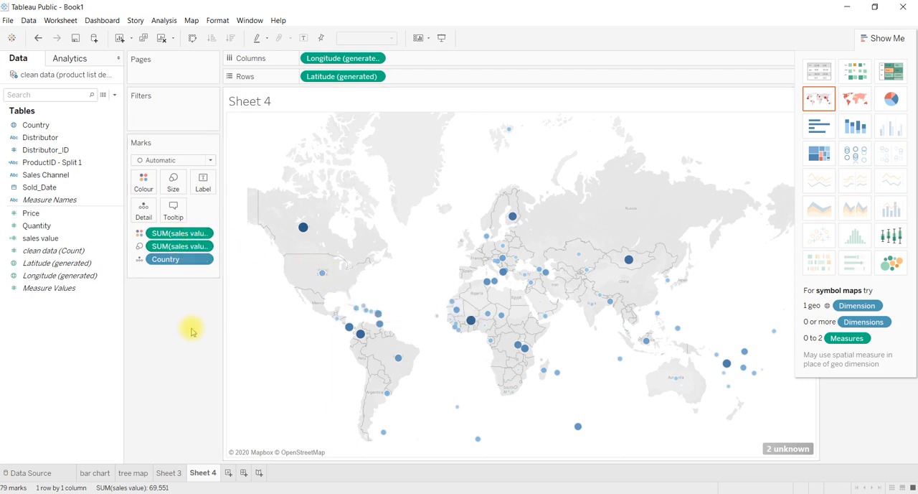
{"action": "left_click", "coordinate": [864, 109]}
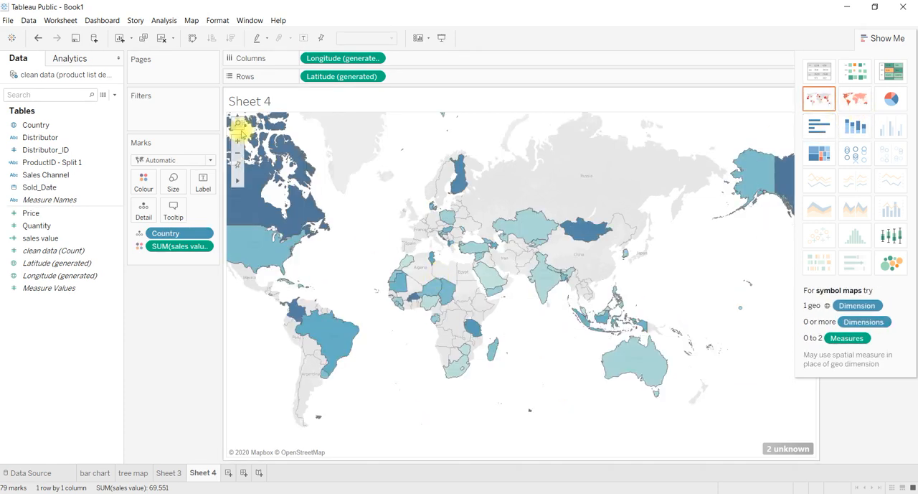
Try the Normal and Dark background map styles on the filled map.
{"action": "left_click", "coordinate": [193, 22]}
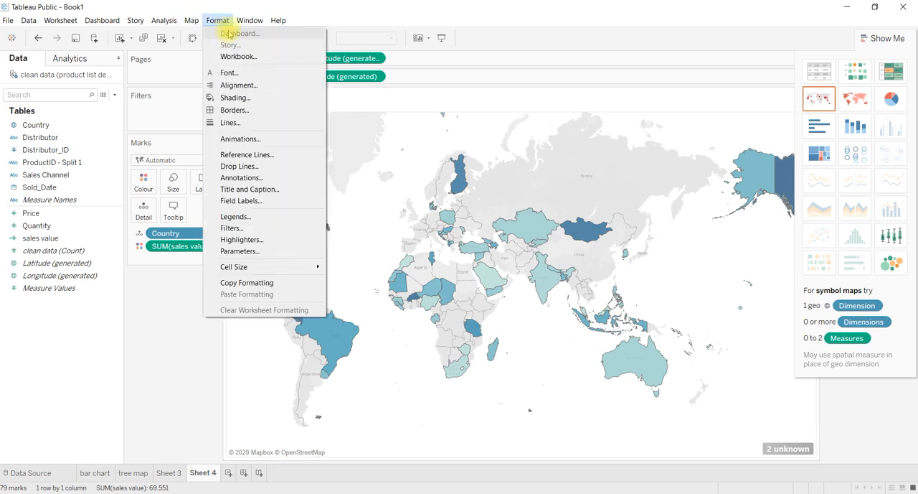
{"action": "mouse_move", "coordinate": [208, 33]}
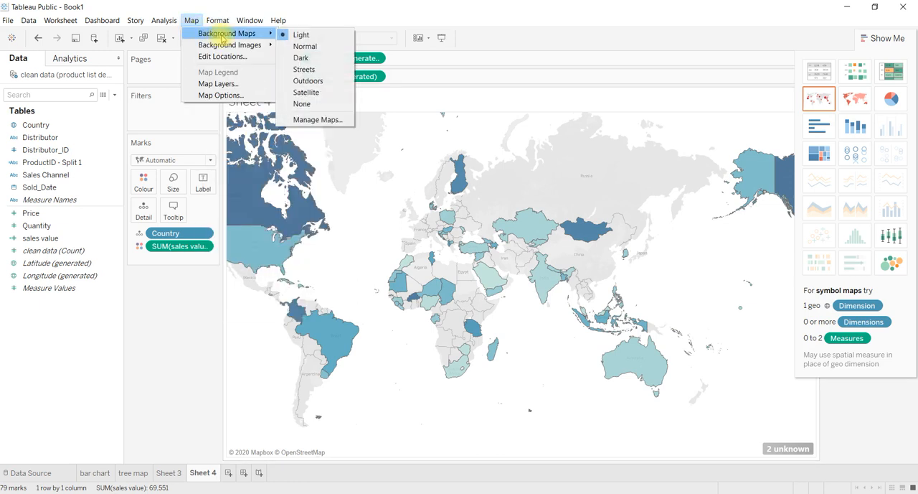
{"action": "left_click", "coordinate": [307, 46]}
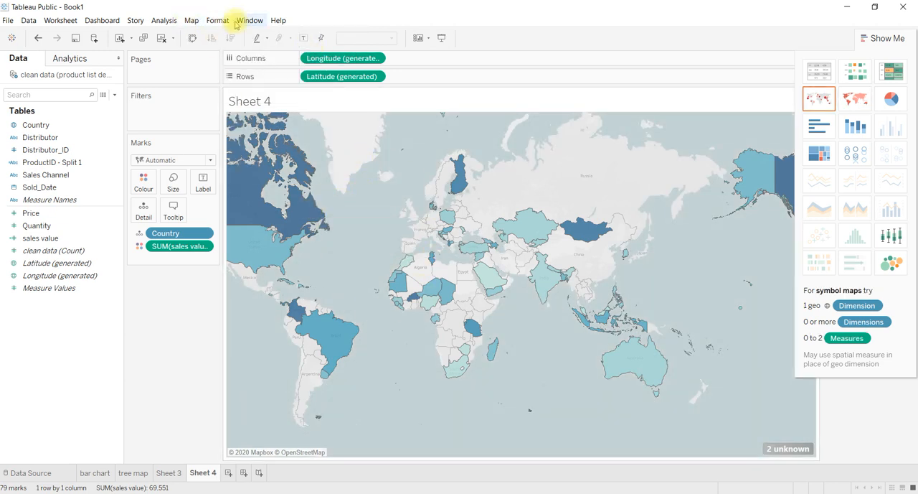
{"action": "left_click", "coordinate": [191, 22]}
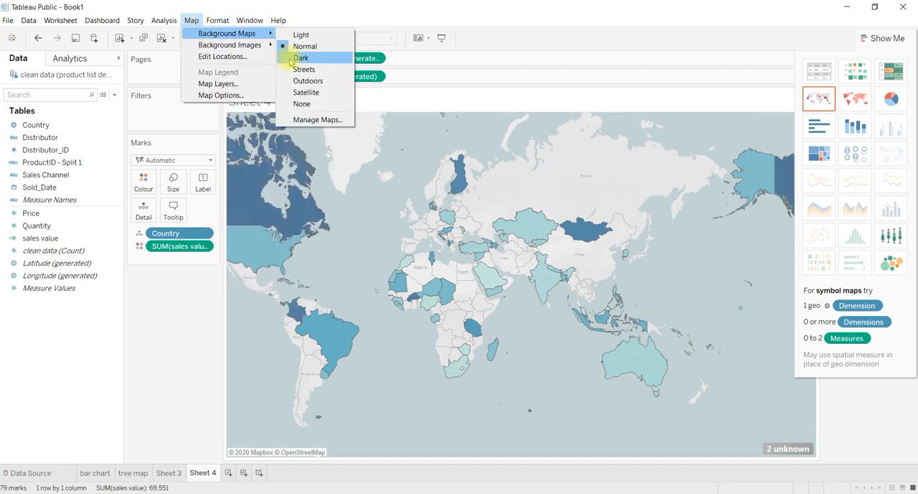
{"action": "left_click", "coordinate": [289, 61]}
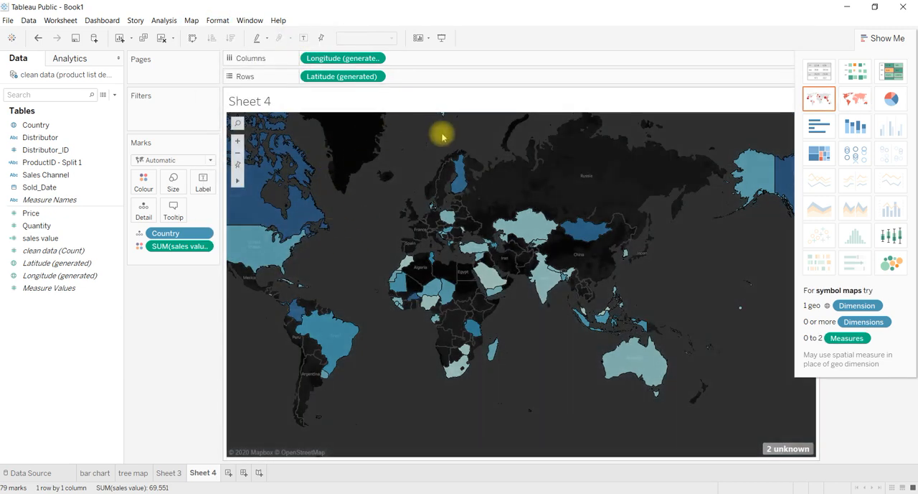
Try the Streets and Satellite background map styles on the filled map.
{"action": "left_click", "coordinate": [193, 21]}
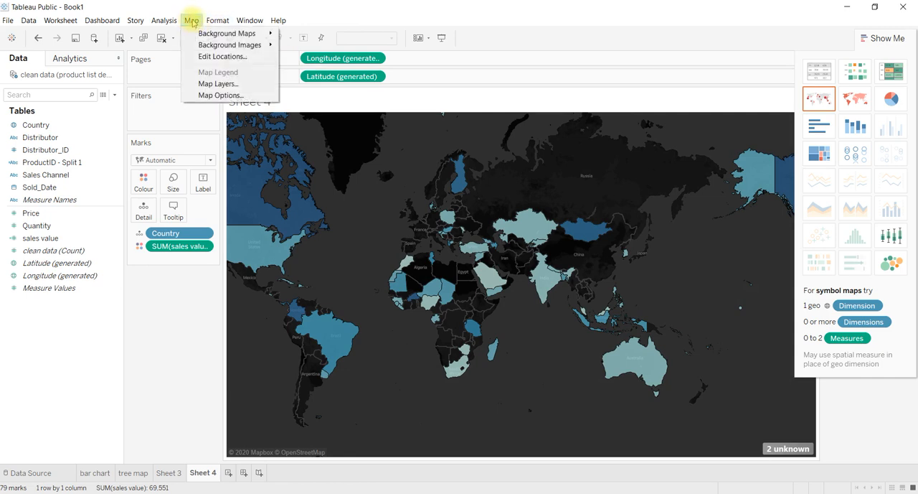
{"action": "mouse_move", "coordinate": [208, 33]}
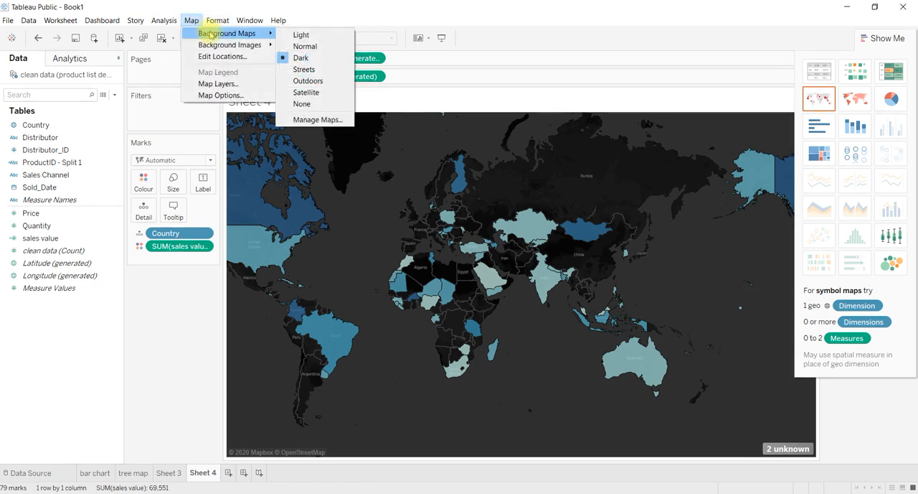
{"action": "left_click", "coordinate": [300, 70]}
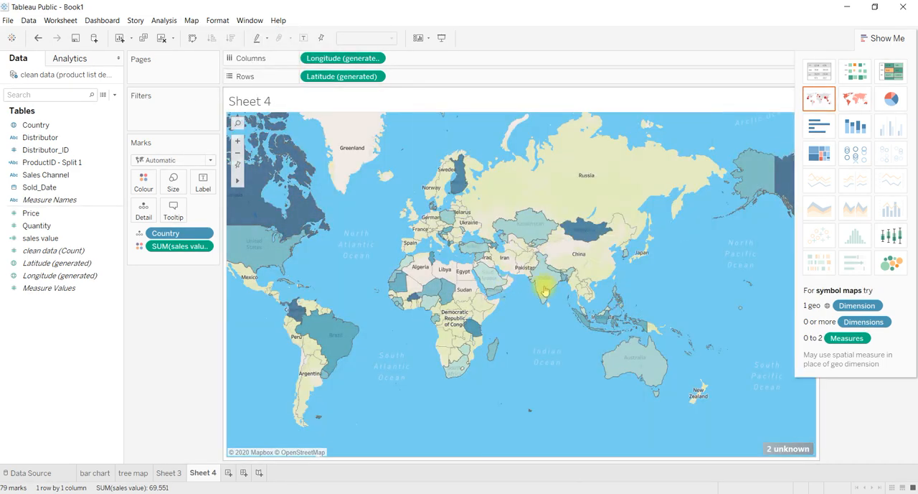
{"action": "left_click", "coordinate": [194, 22]}
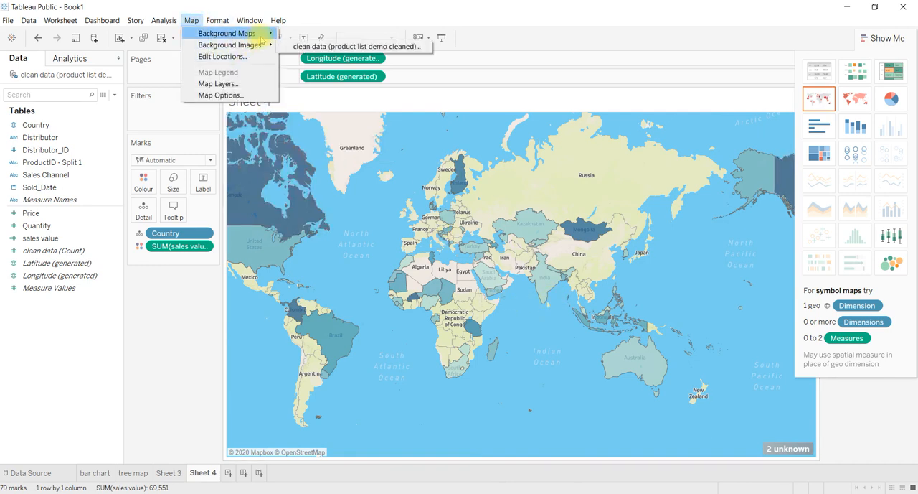
{"action": "mouse_move", "coordinate": [242, 33]}
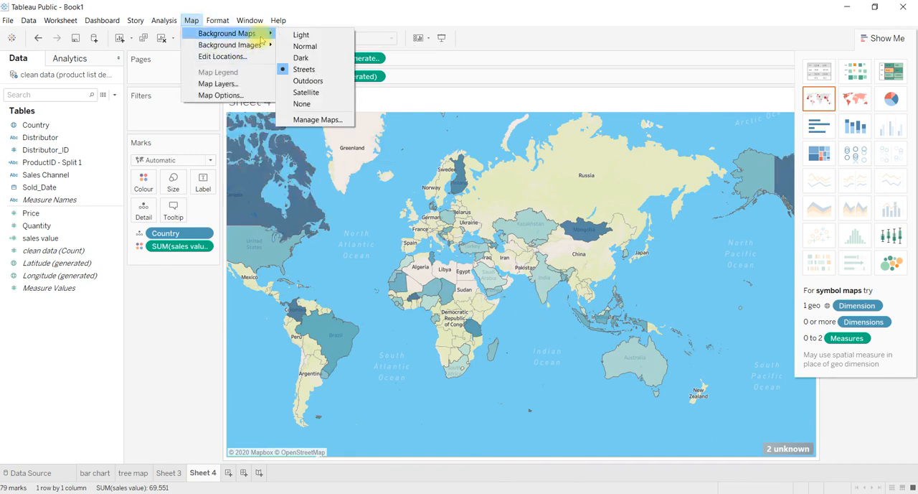
{"action": "left_click", "coordinate": [304, 94]}
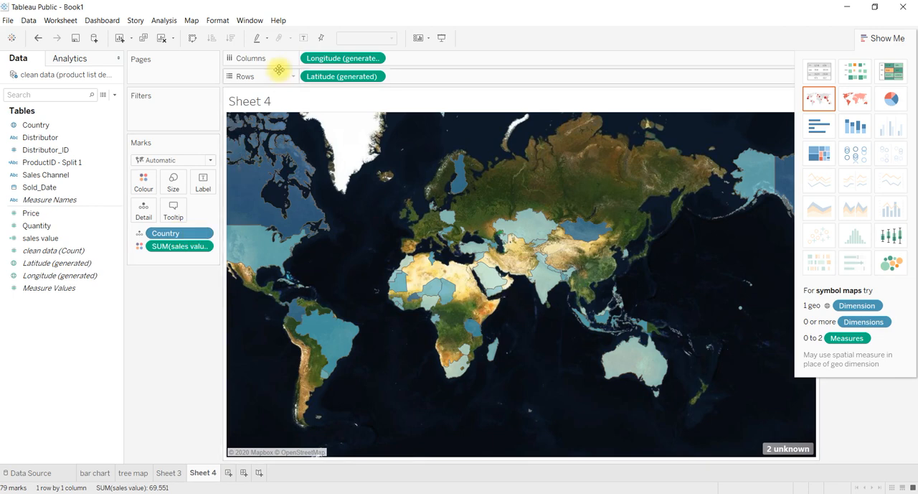
Set the filled map's background style to Light.
{"action": "left_click", "coordinate": [192, 25]}
{"action": "mouse_move", "coordinate": [224, 33]}
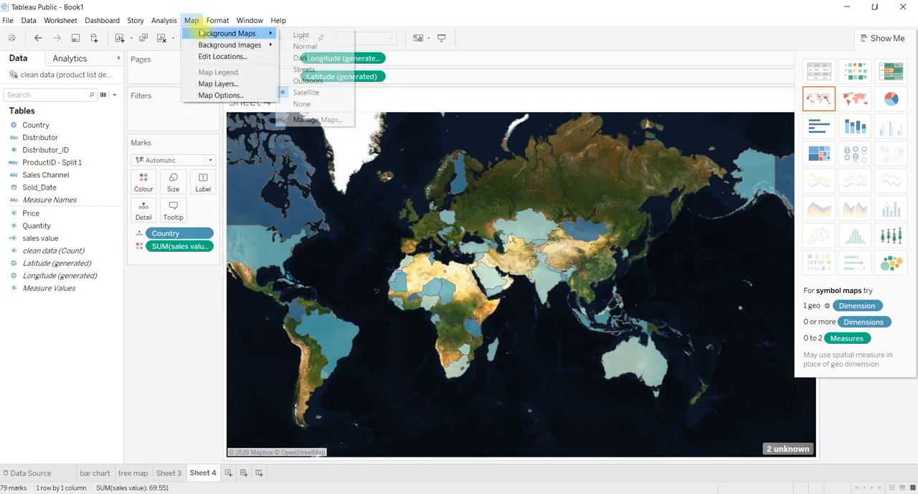
{"action": "left_click", "coordinate": [301, 36]}
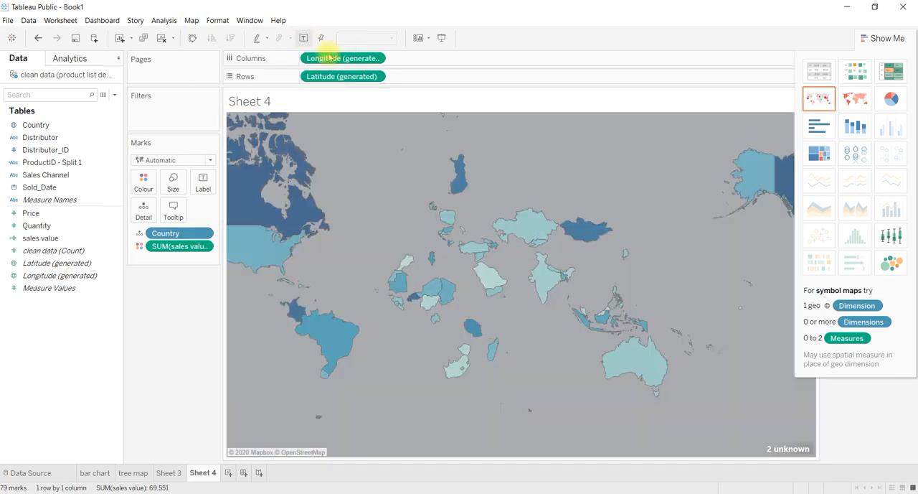
{"action": "left_click", "coordinate": [193, 20]}
{"action": "mouse_move", "coordinate": [179, 20]}
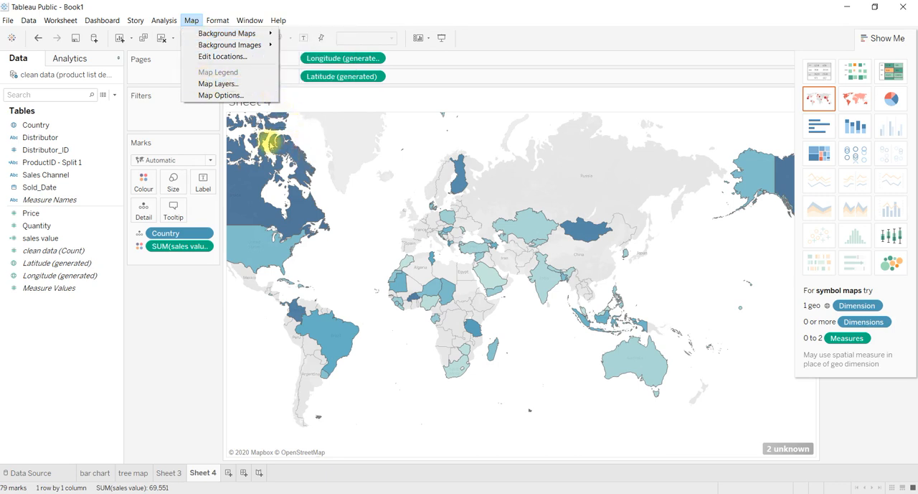
{"action": "mouse_move", "coordinate": [271, 50]}
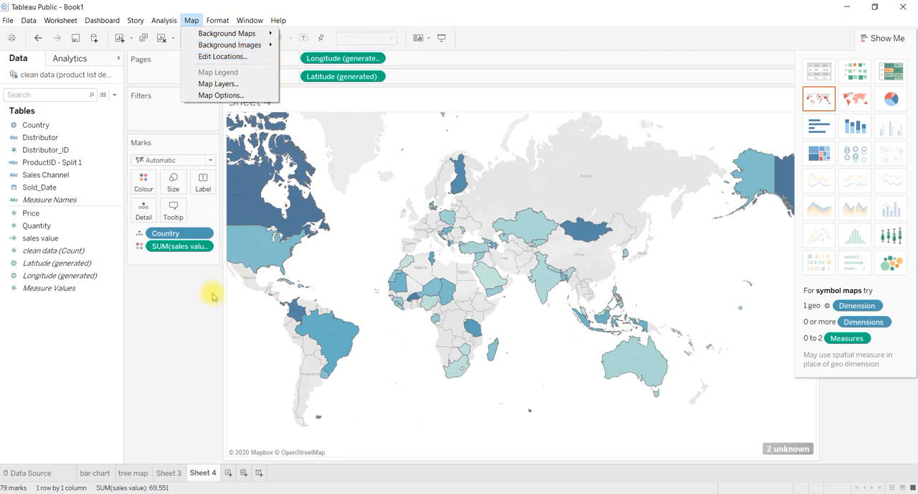
{"action": "left_click", "coordinate": [192, 318]}
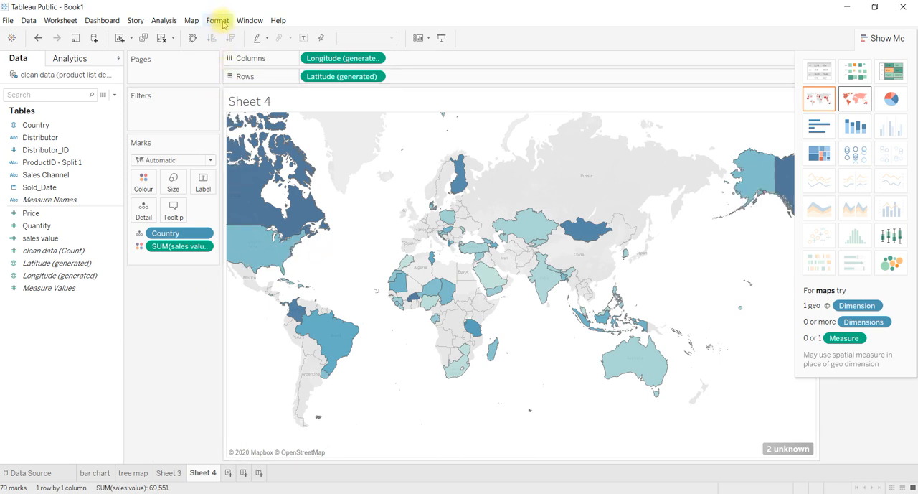
{"action": "left_click", "coordinate": [189, 21]}
{"action": "left_click", "coordinate": [188, 21]}
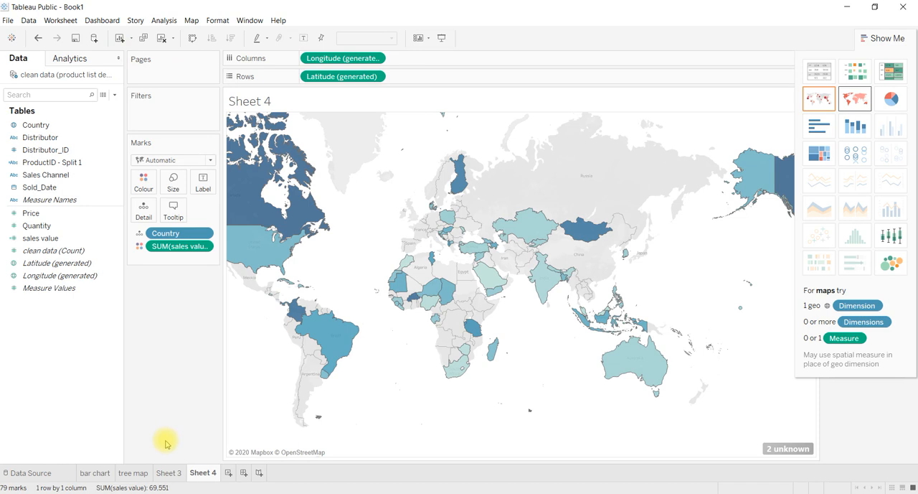
Rename the Sheet 4 worksheet as "map".
{"action": "double_click", "coordinate": [199, 475]}
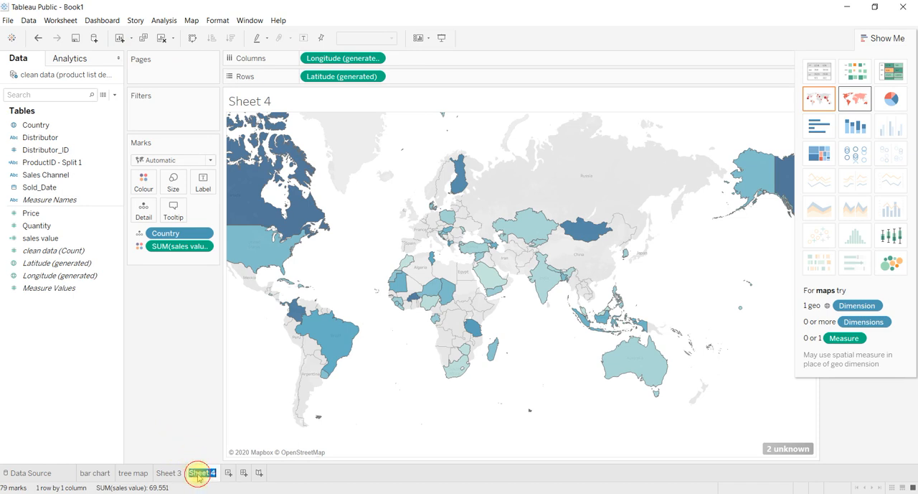
{"action": "key", "text": "Return"}
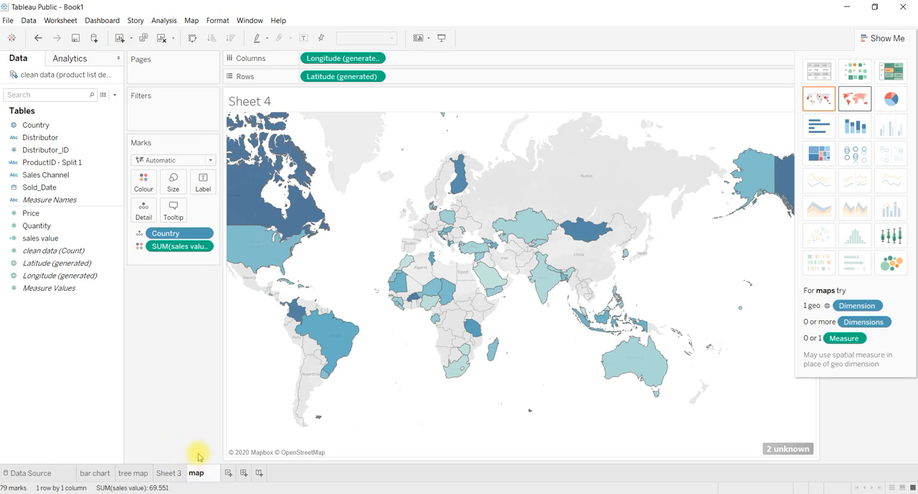
Create a new worksheet with a horizontal bar chart of sales value by ProductID - Split 1.
{"action": "left_click", "coordinate": [120, 38]}
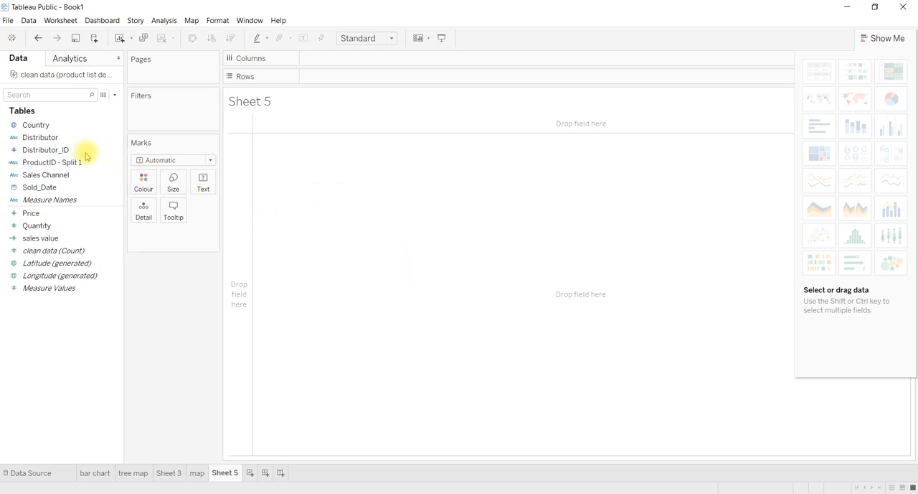
{"action": "left_click", "coordinate": [60, 148]}
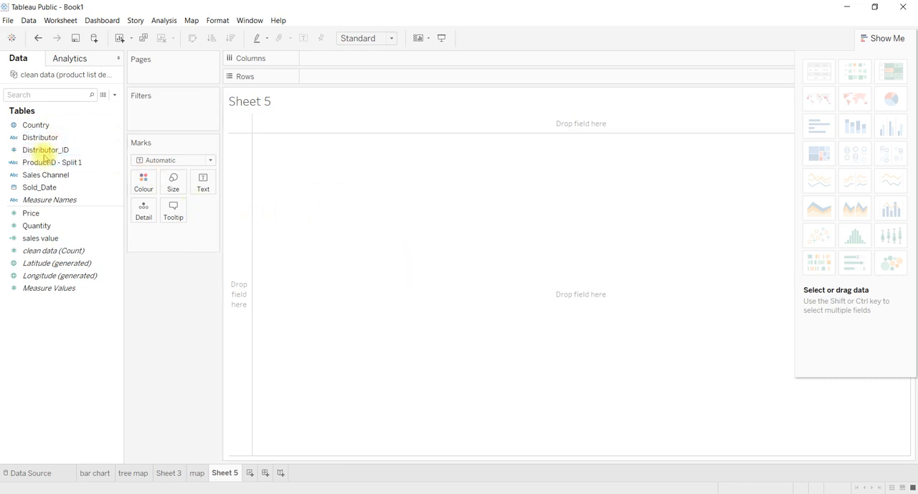
{"action": "left_click", "coordinate": [49, 164]}
{"action": "left_click", "coordinate": [49, 166]}
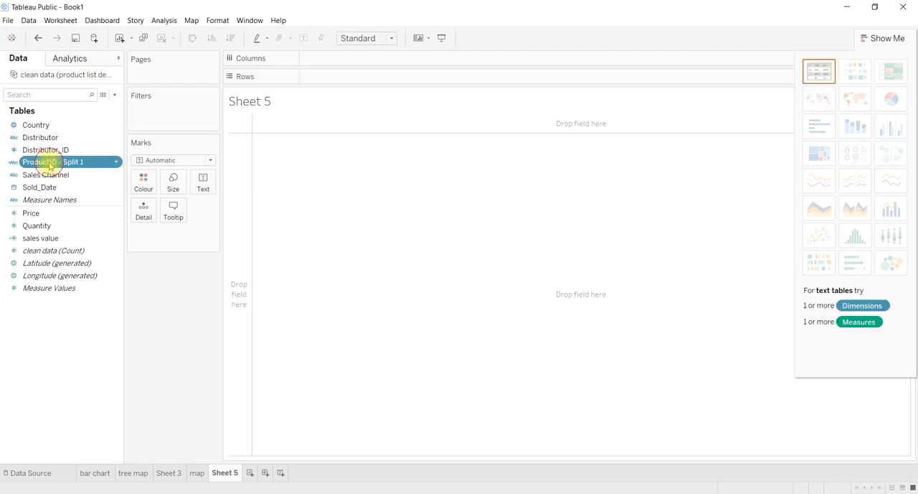
{"action": "left_click", "coordinate": [74, 251], "text": "ctrl"}
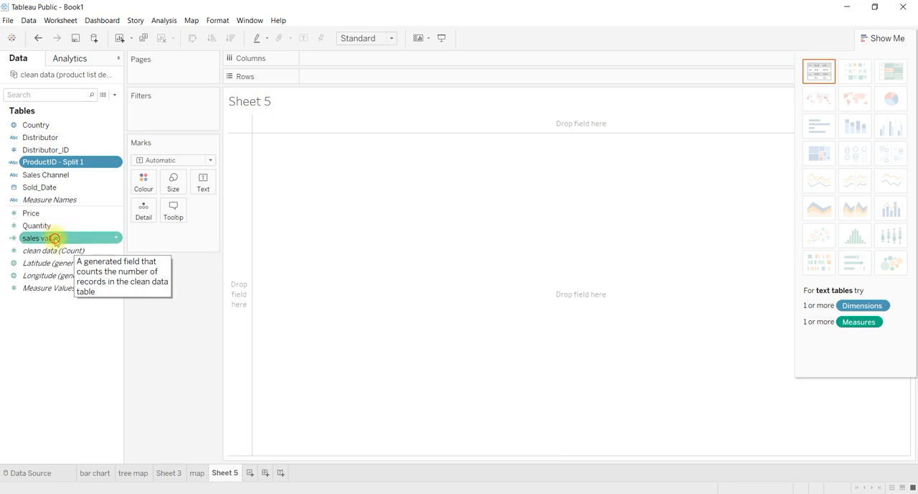
{"action": "left_click", "coordinate": [55, 239], "text": "ctrl"}
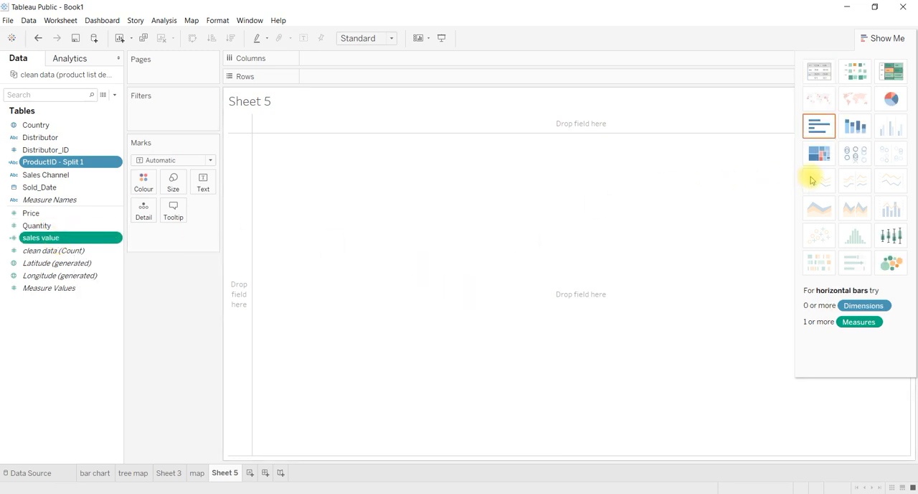
{"action": "left_click", "coordinate": [824, 129]}
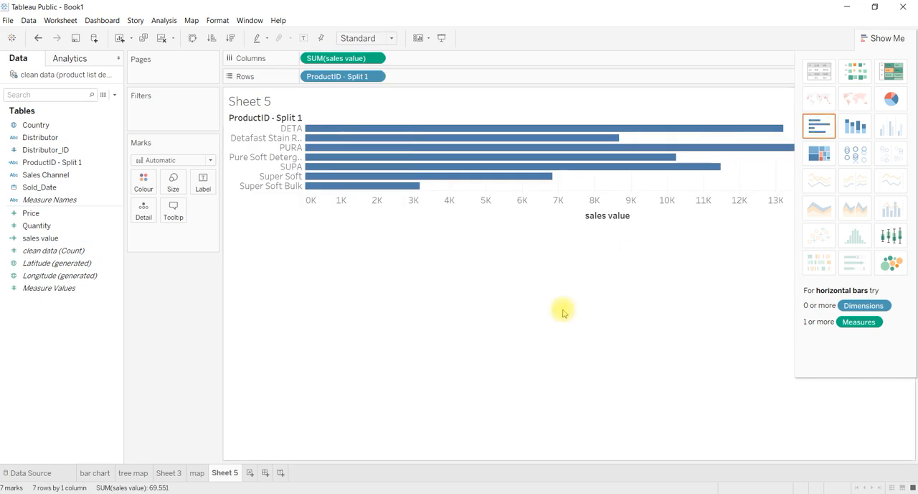
Swap the rows and columns of the bar chart and sort the products by sales value, first ascending and finally descending.
{"action": "left_click", "coordinate": [878, 39]}
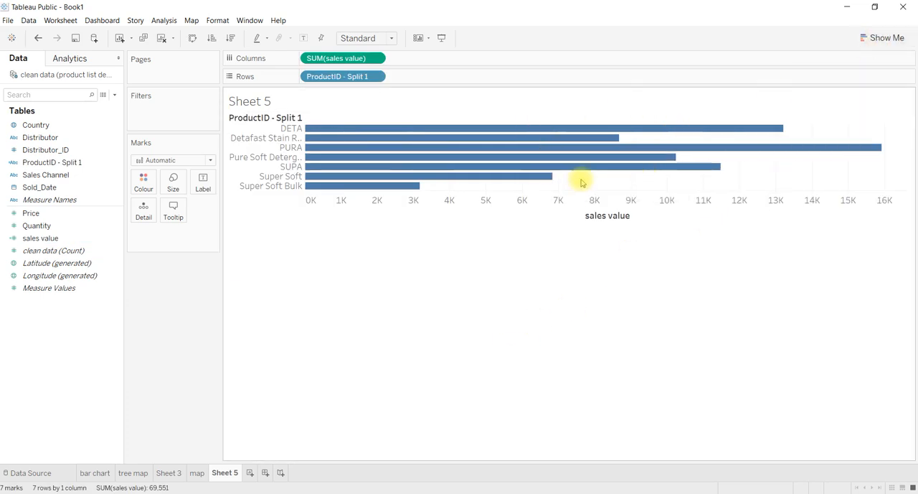
{"action": "left_click", "coordinate": [191, 39]}
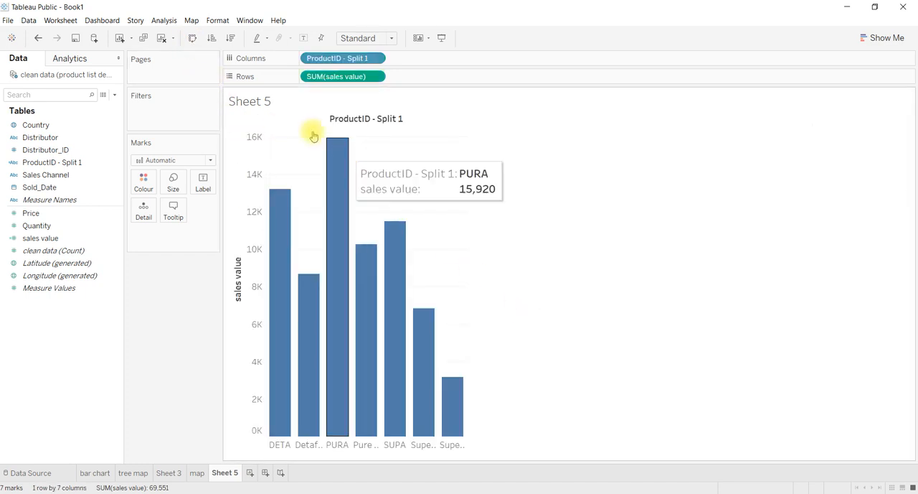
{"action": "left_click", "coordinate": [211, 40]}
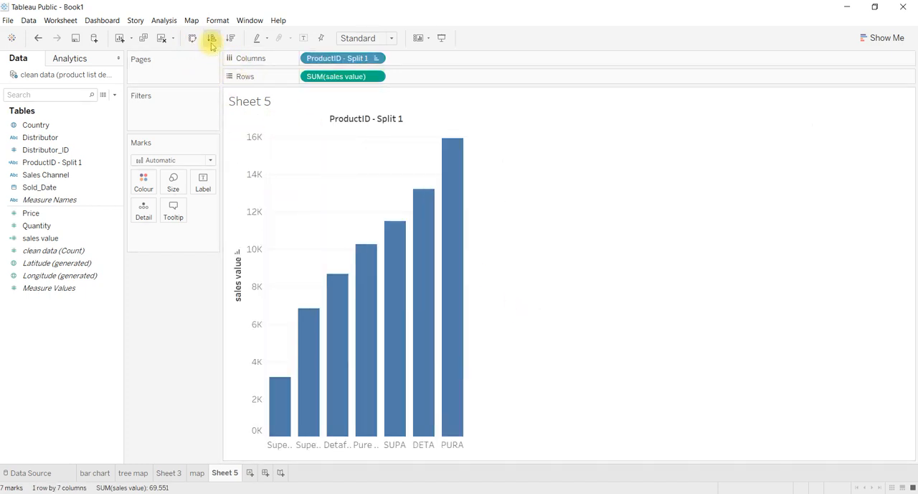
{"action": "left_click", "coordinate": [230, 39]}
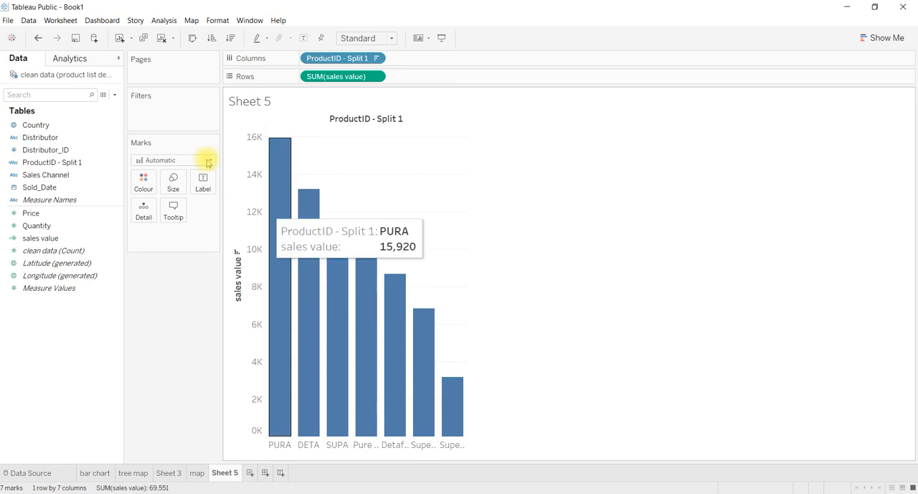
Try to show trend lines on the product bar chart.
{"action": "left_click", "coordinate": [154, 22]}
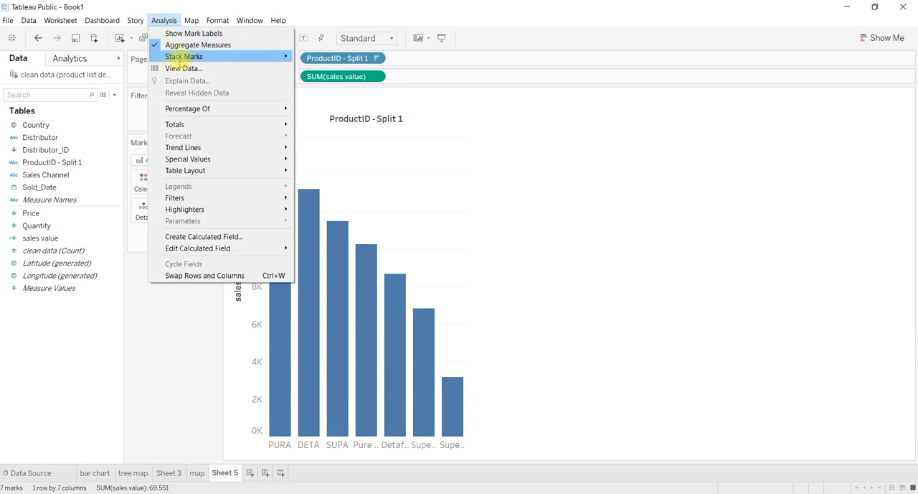
{"action": "mouse_move", "coordinate": [231, 128]}
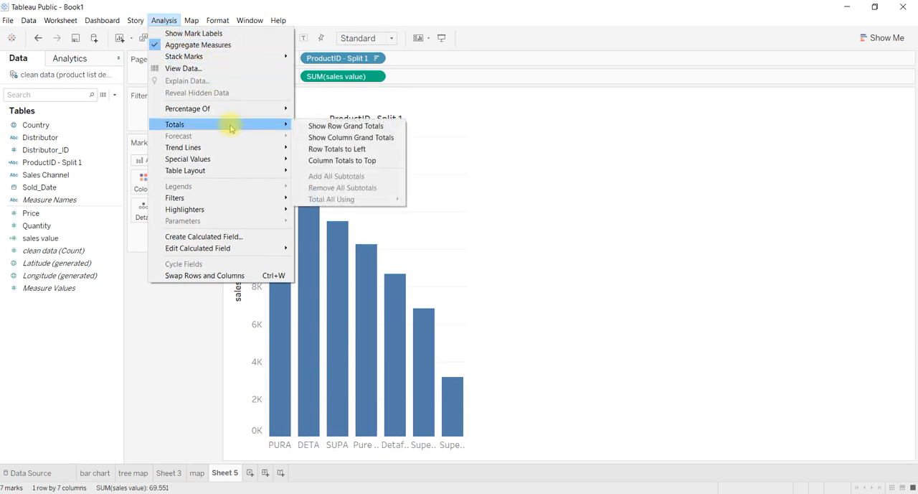
{"action": "mouse_move", "coordinate": [239, 146]}
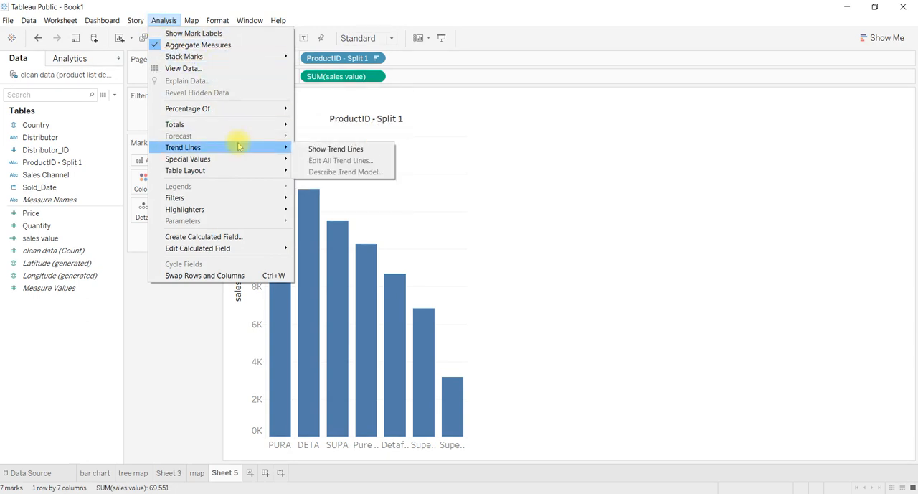
{"action": "left_click", "coordinate": [314, 148]}
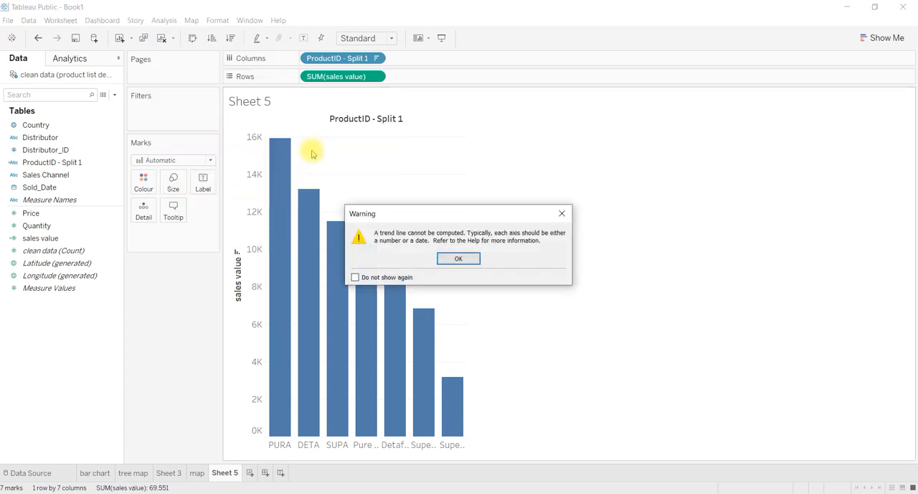
{"action": "left_click", "coordinate": [563, 214]}
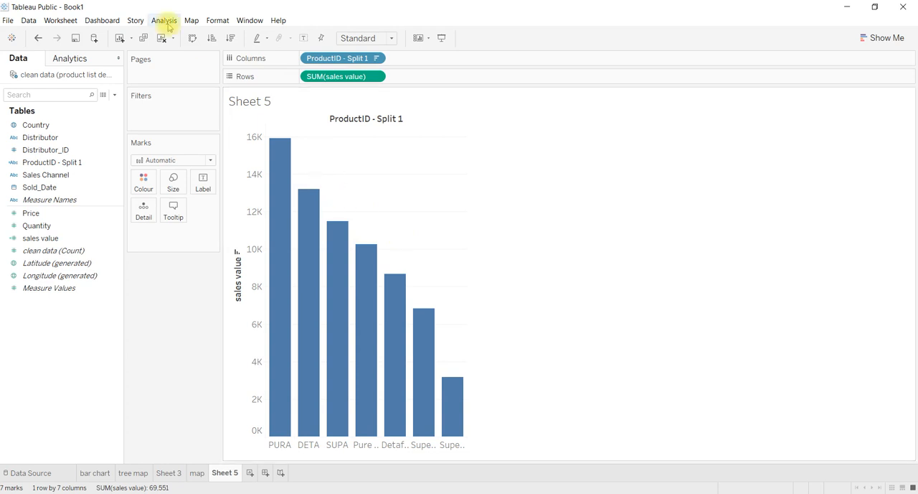
{"action": "left_click", "coordinate": [69, 59]}
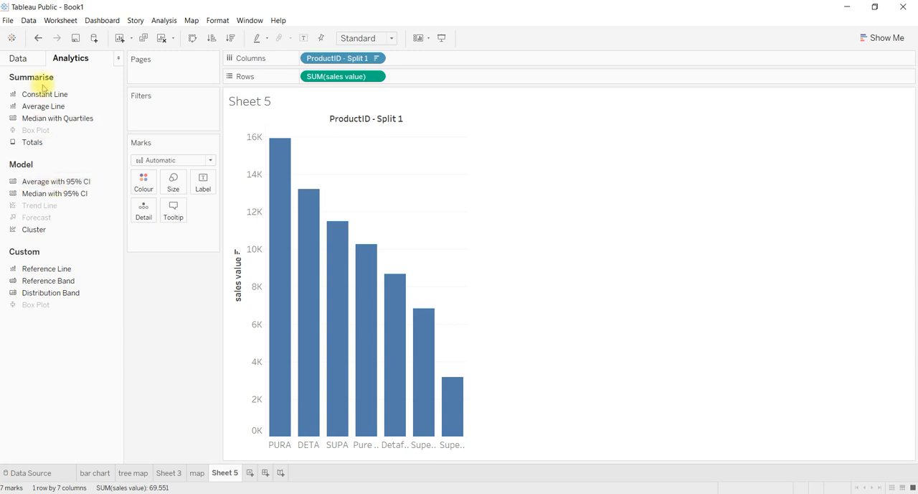
{"action": "left_click", "coordinate": [28, 60]}
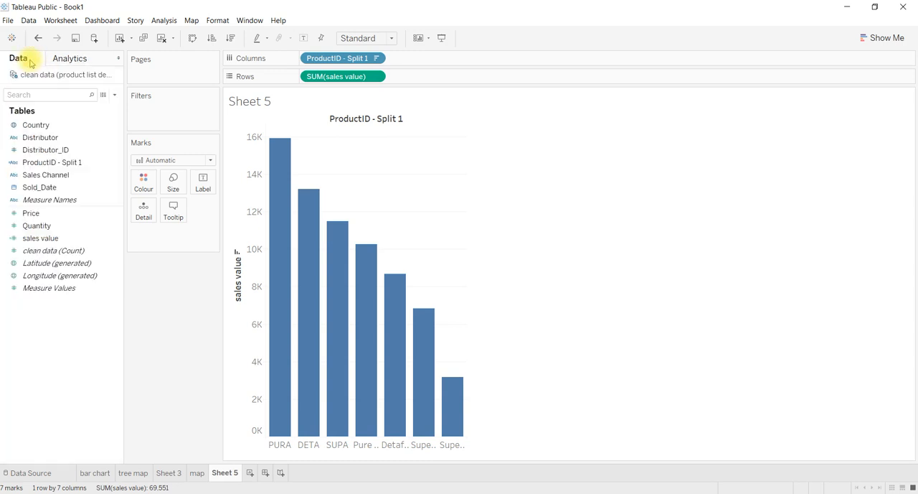
{"action": "left_click", "coordinate": [160, 22]}
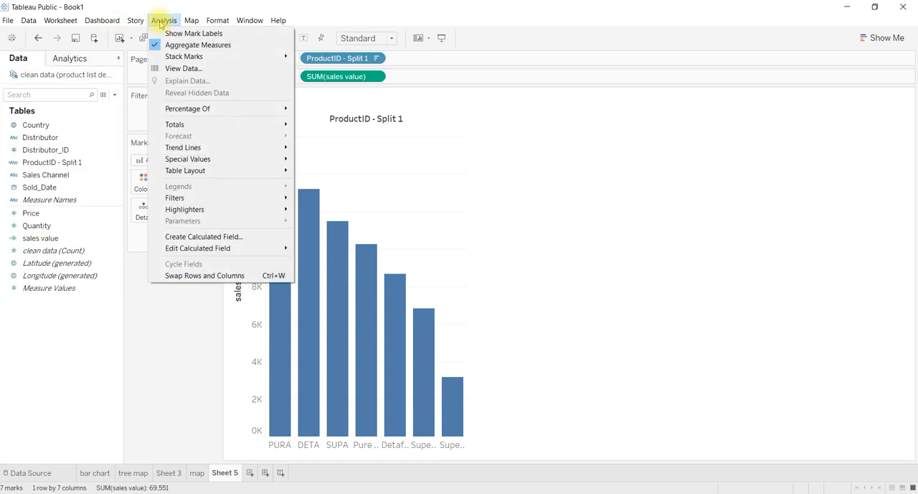
{"action": "mouse_move", "coordinate": [235, 173]}
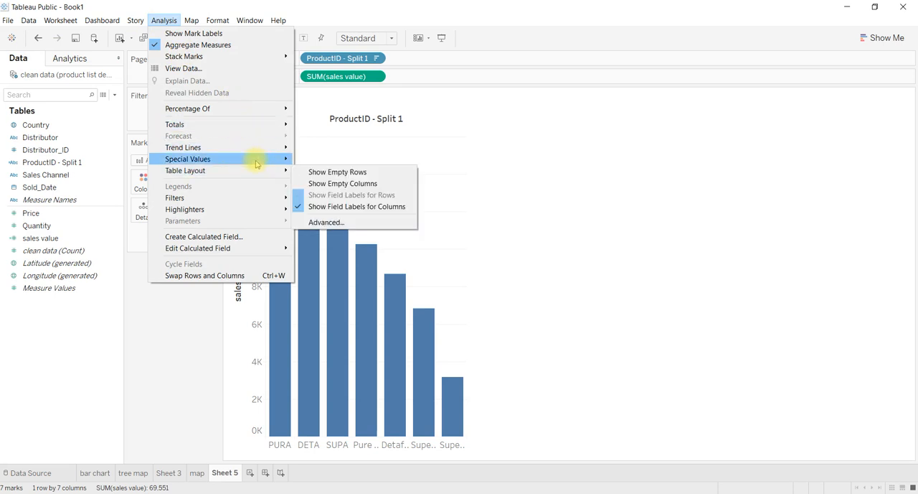
{"action": "mouse_move", "coordinate": [256, 162]}
{"action": "mouse_move", "coordinate": [264, 149]}
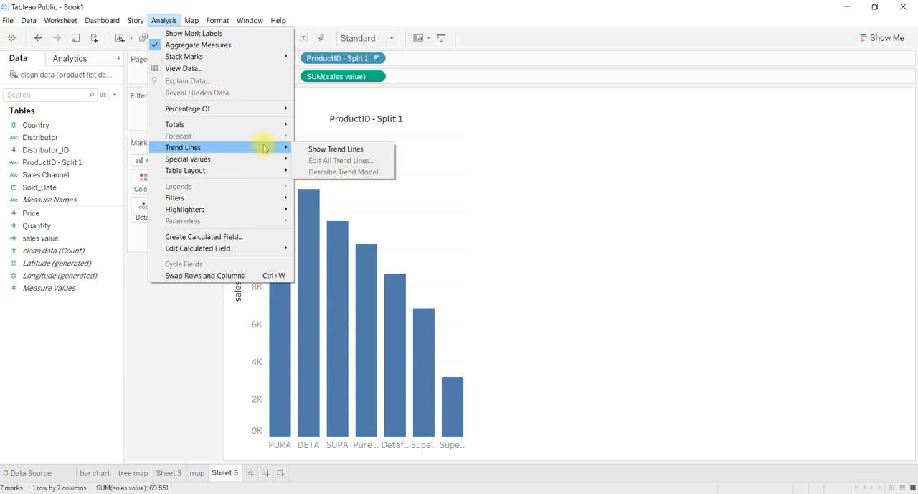
{"action": "mouse_move", "coordinate": [259, 205]}
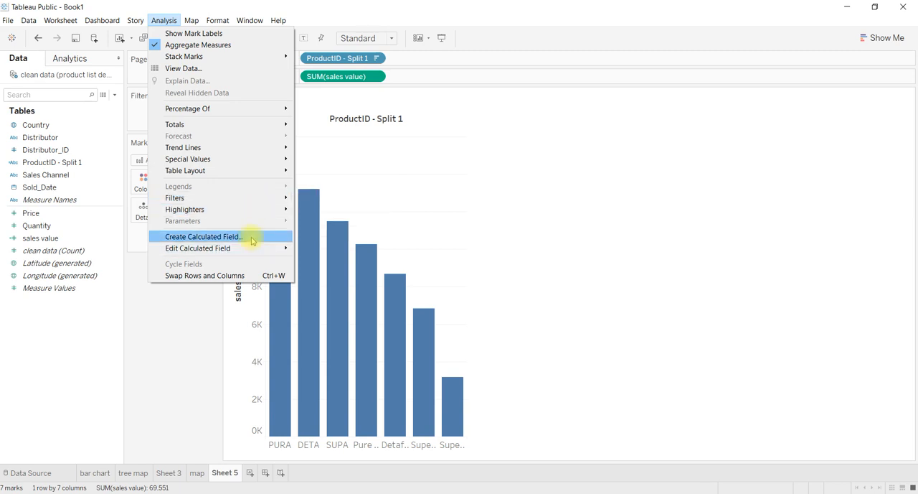
{"action": "left_click", "coordinate": [148, 330]}
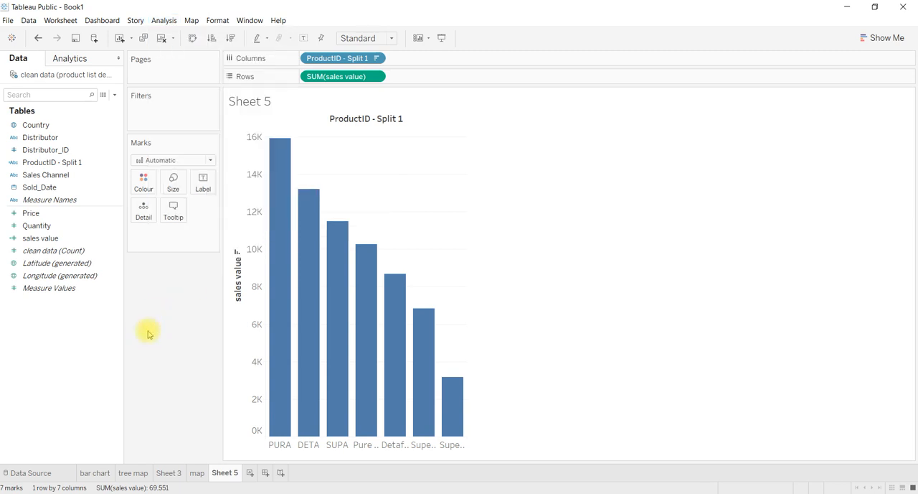
{"action": "right_click", "coordinate": [52, 369]}
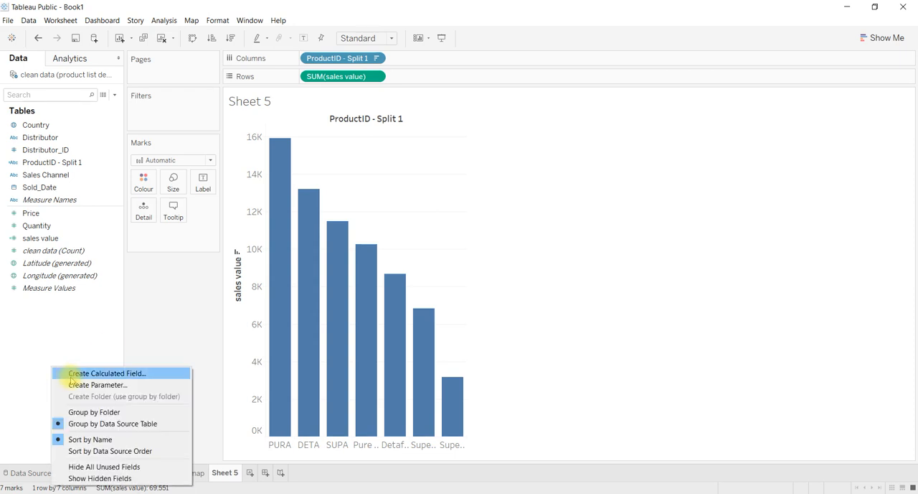
{"action": "left_click", "coordinate": [132, 310]}
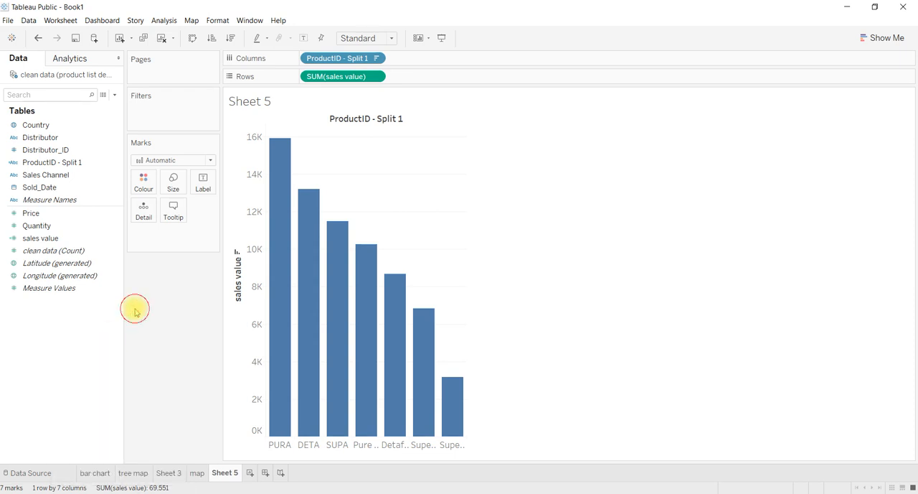
Review the formula of the existing sales value calculated field and close its editor.
{"action": "left_click", "coordinate": [170, 22]}
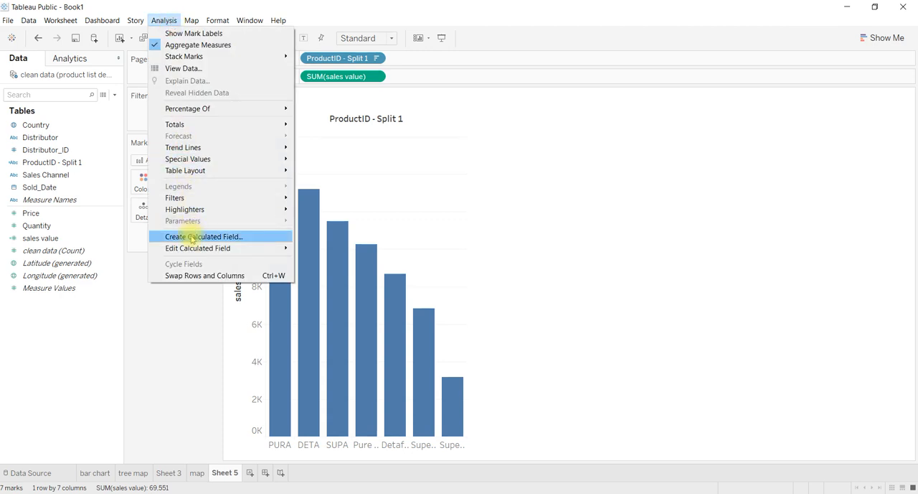
{"action": "mouse_move", "coordinate": [204, 250]}
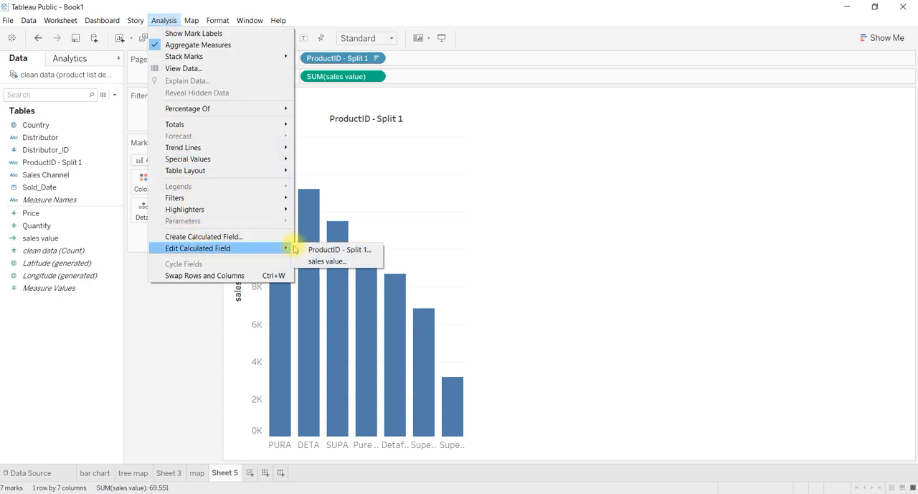
{"action": "left_click", "coordinate": [327, 261]}
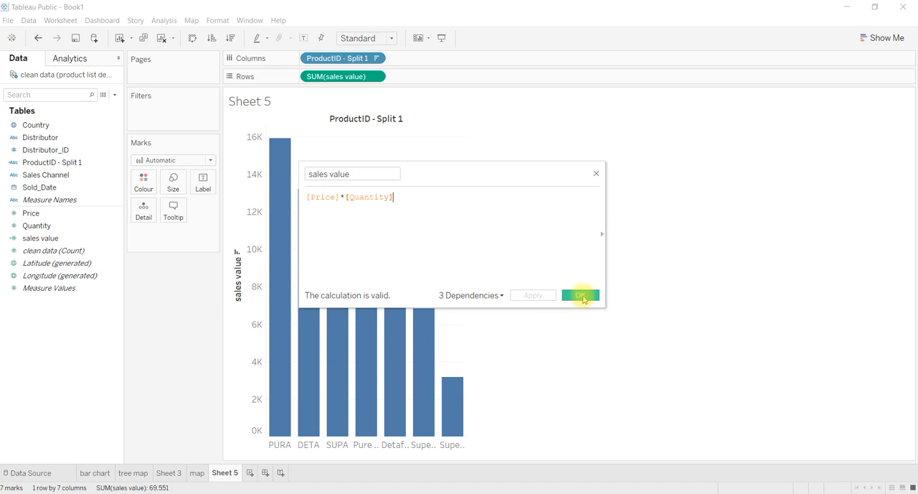
{"action": "left_click", "coordinate": [583, 296]}
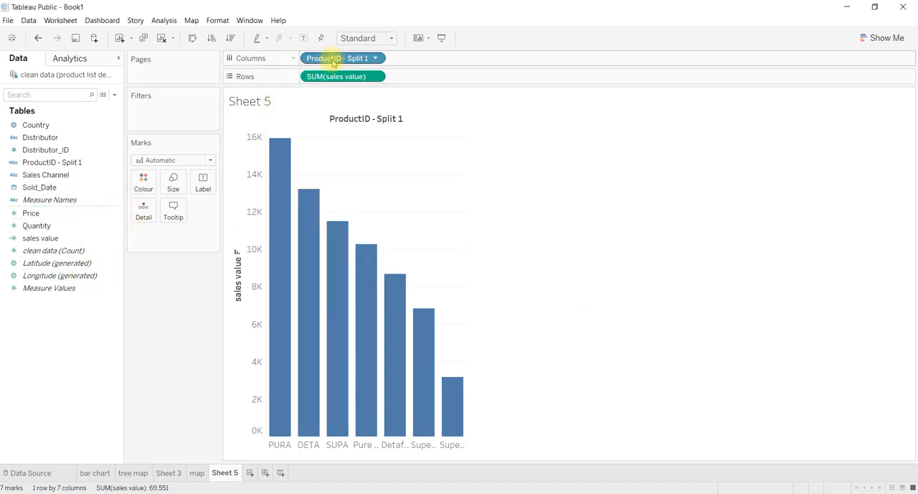
Replace ProductID - Split 1 on Columns with Sold_Date, grouped by discrete Day, to plot sales value as a line.
{"action": "left_click_drag", "start_coordinate": [331, 58], "coordinate": [160, 267]}
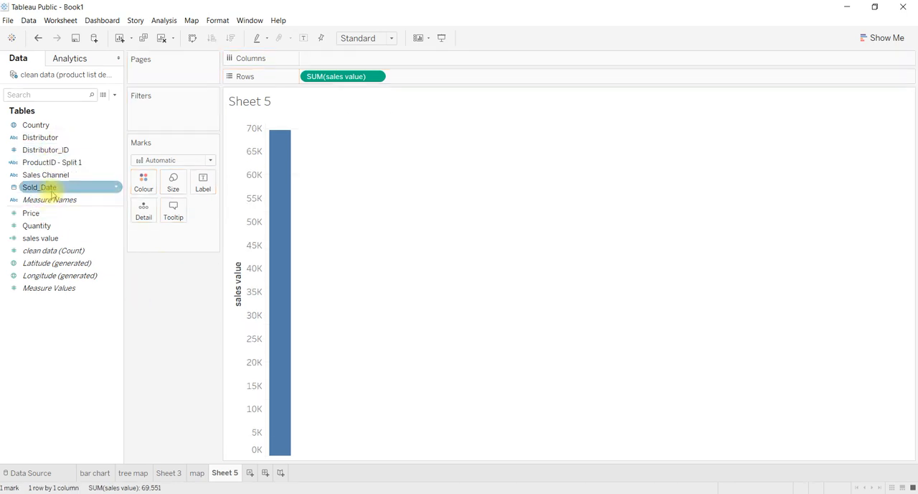
{"action": "left_click_drag", "start_coordinate": [51, 194], "coordinate": [337, 62]}
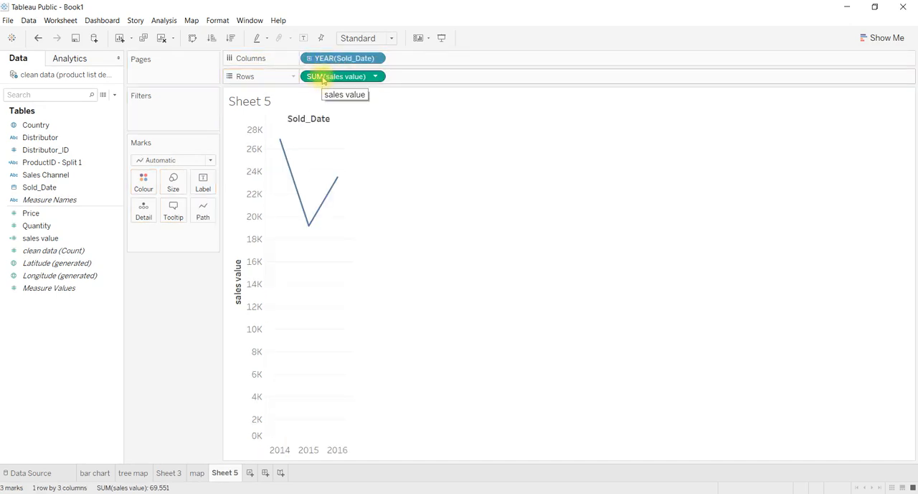
{"action": "left_click", "coordinate": [375, 58]}
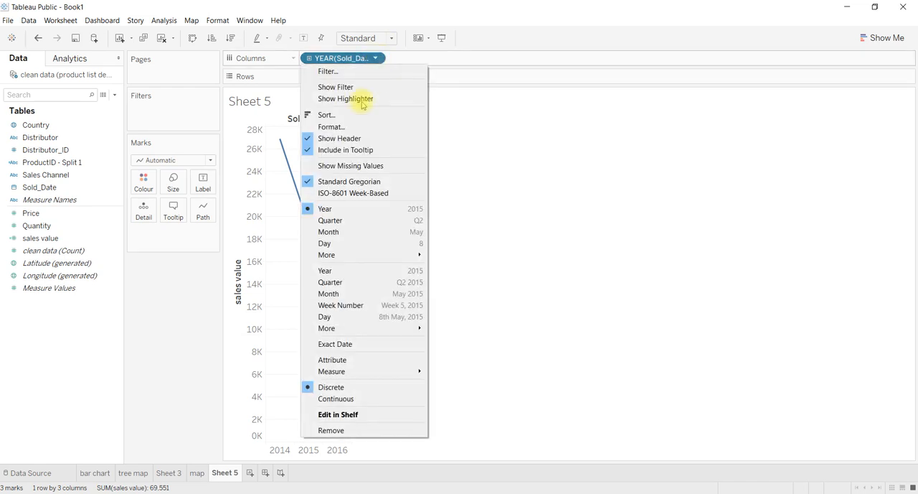
{"action": "left_click", "coordinate": [334, 243]}
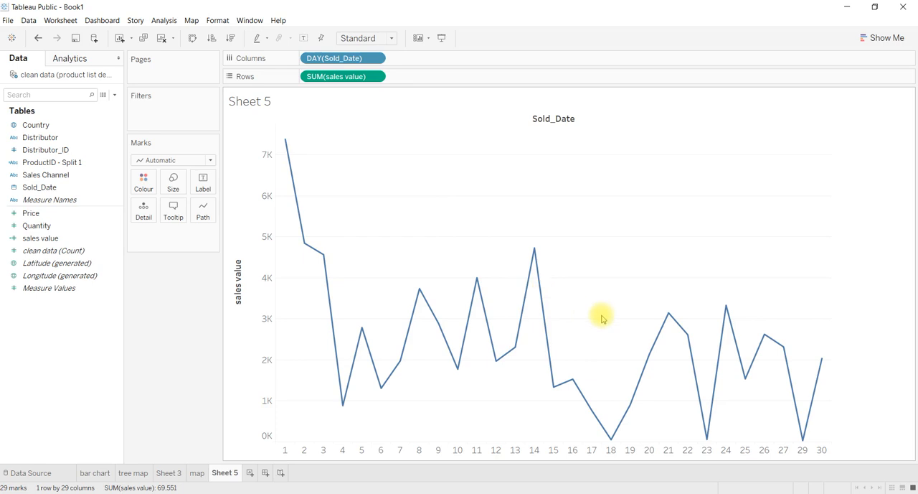
Show a trend line on the chart of sales value by day of Sold_Date.
{"action": "left_click", "coordinate": [164, 21]}
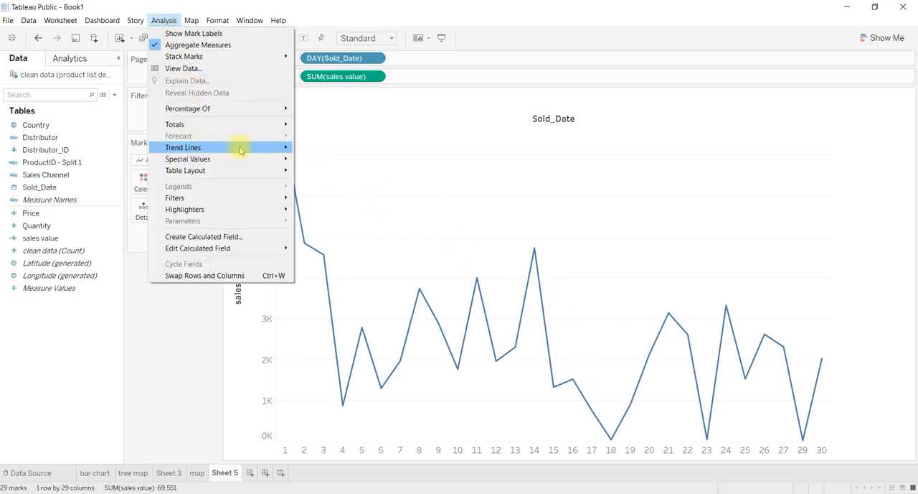
{"action": "left_click", "coordinate": [318, 152]}
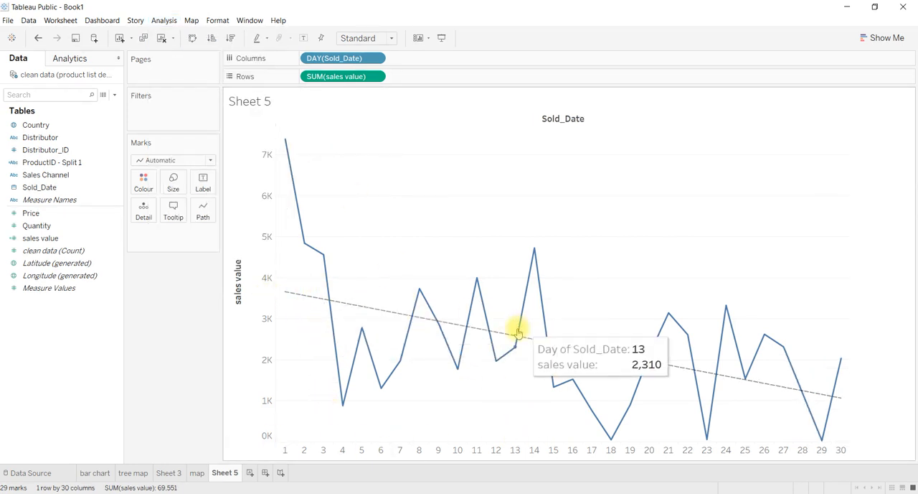
{"action": "mouse_move", "coordinate": [293, 293]}
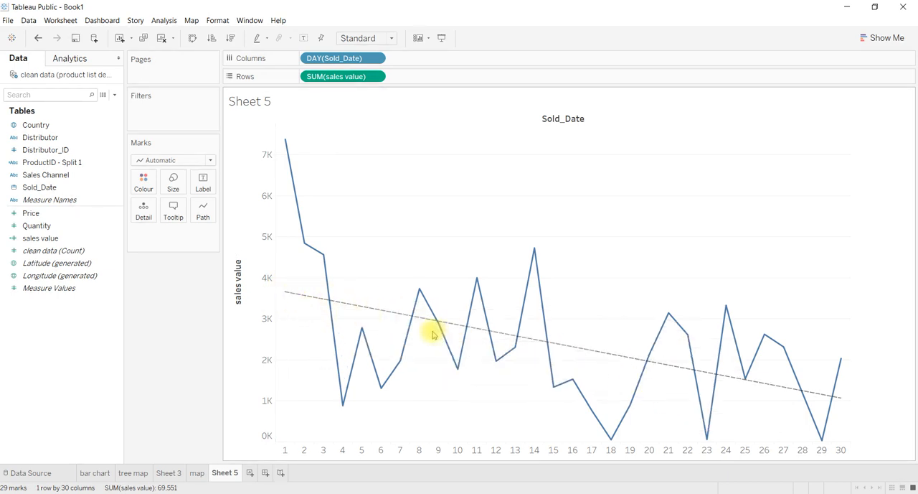
Add row grand totals to the daily sales value line chart.
{"action": "left_click", "coordinate": [69, 62]}
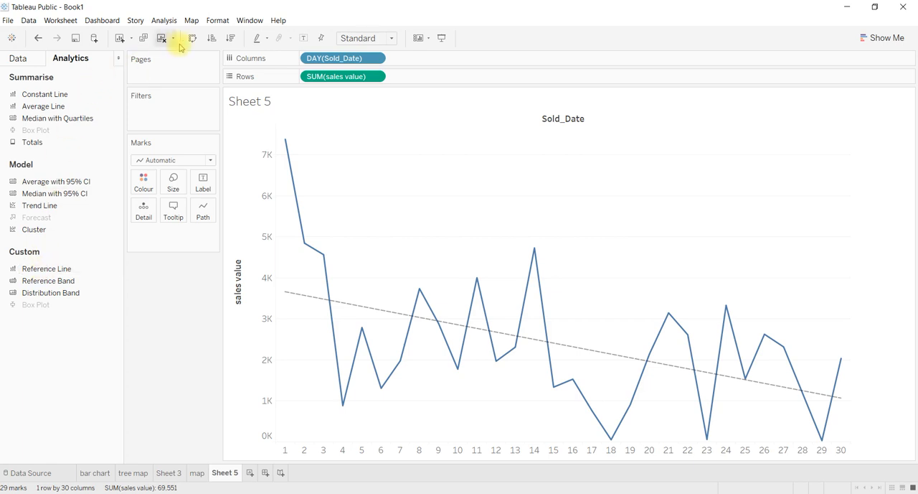
{"action": "left_click", "coordinate": [170, 21]}
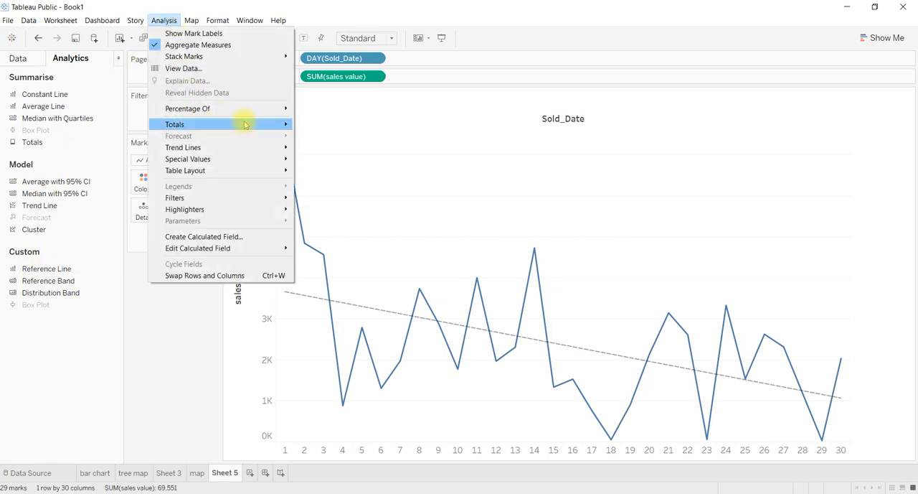
{"action": "mouse_move", "coordinate": [244, 124]}
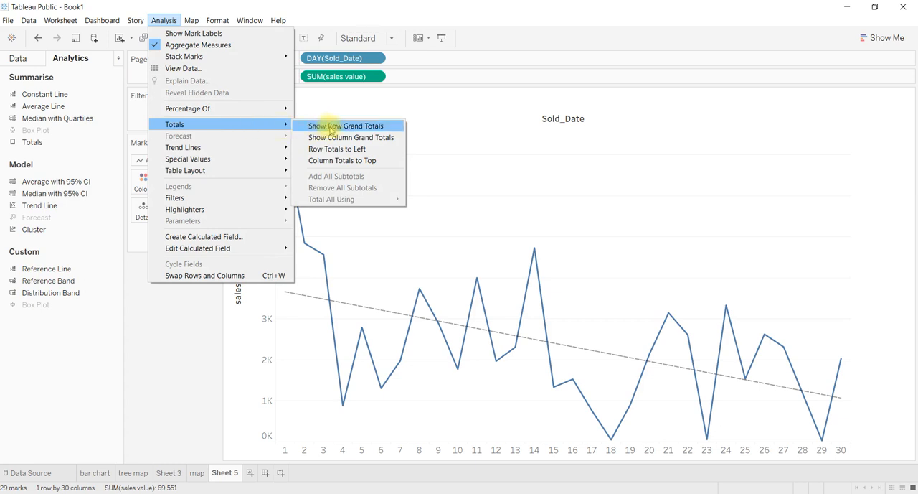
{"action": "left_click", "coordinate": [333, 127]}
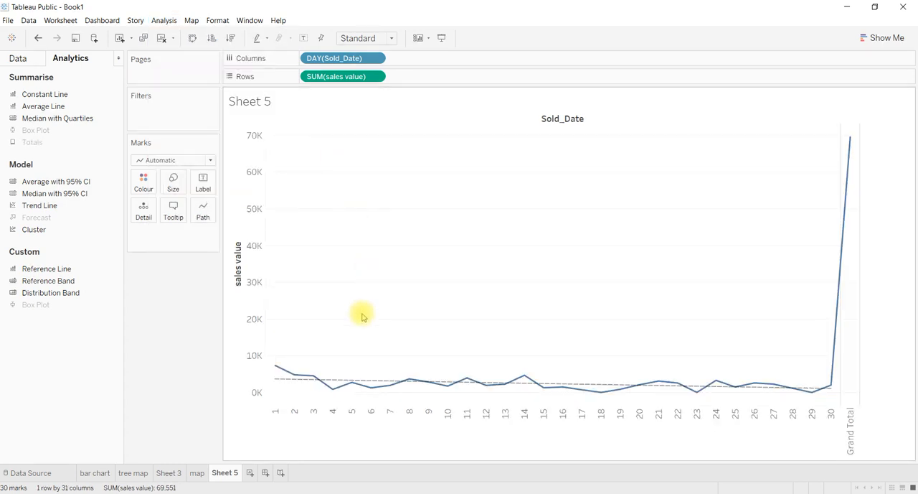
{"action": "mouse_move", "coordinate": [851, 143]}
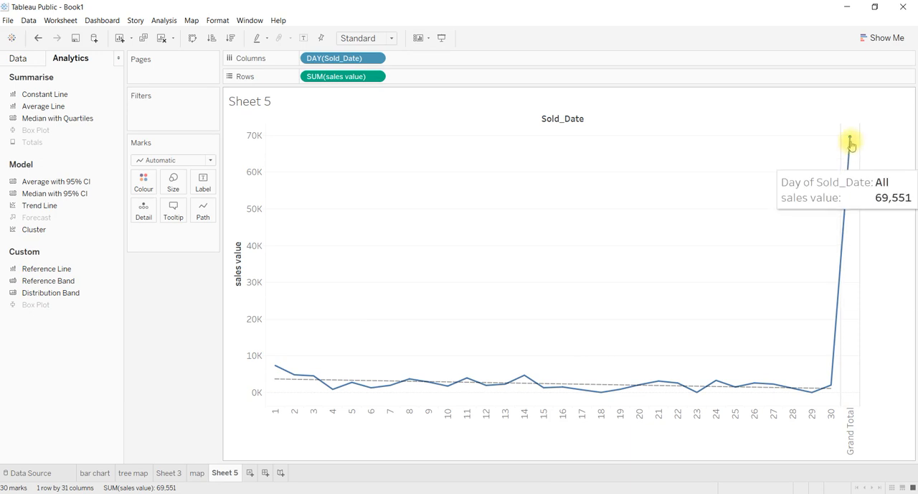
Remove the row grand totals from the daily sales value line chart.
{"action": "left_click", "coordinate": [164, 22]}
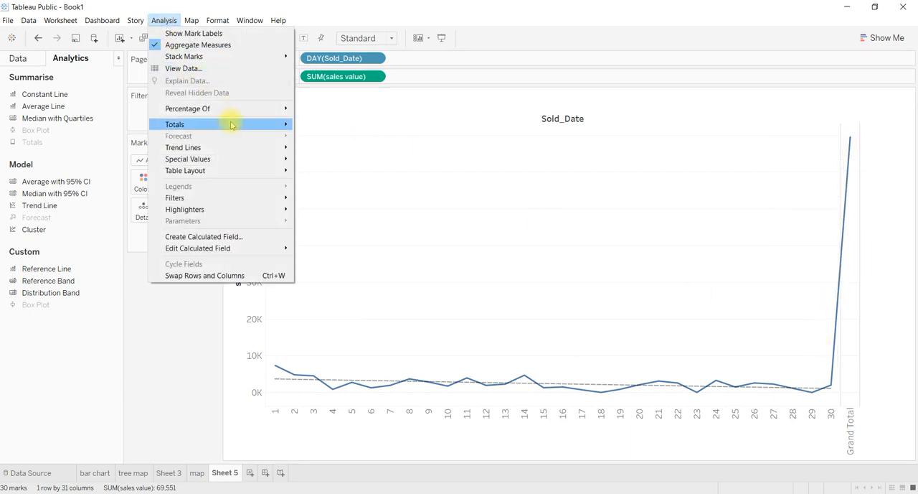
{"action": "mouse_move", "coordinate": [231, 124]}
{"action": "left_click", "coordinate": [302, 127]}
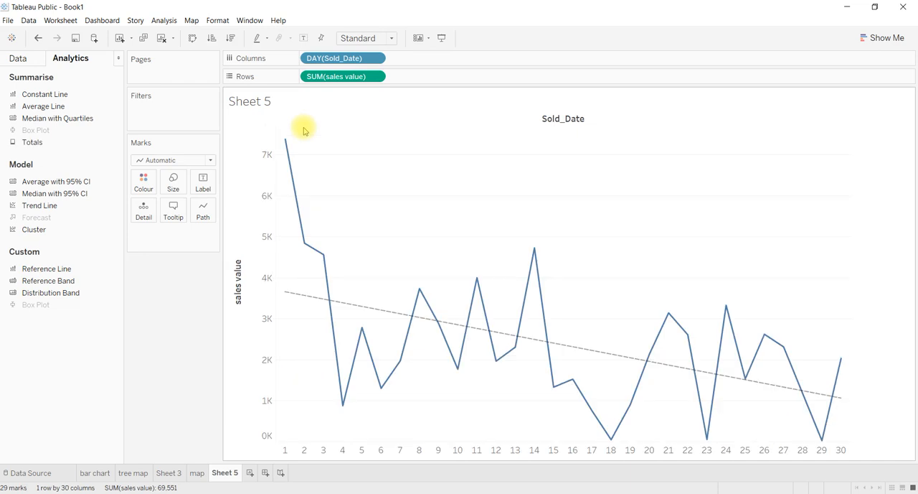
{"action": "left_click", "coordinate": [164, 20]}
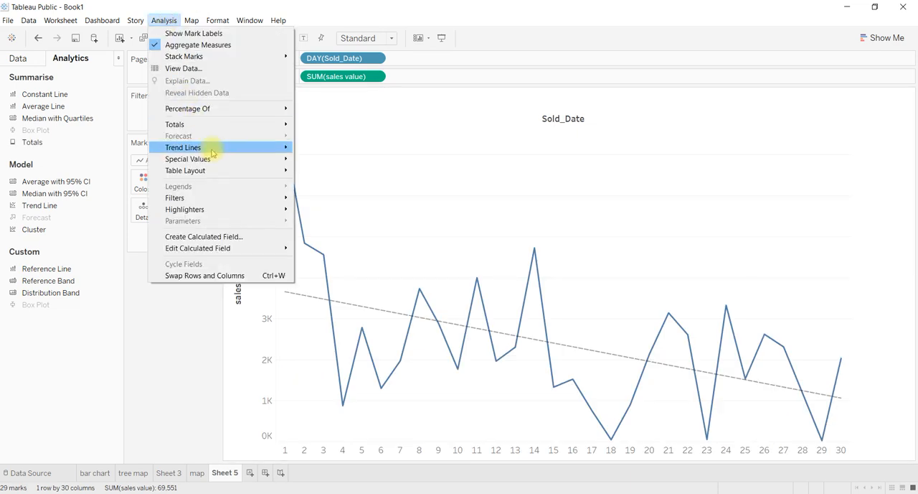
{"action": "mouse_move", "coordinate": [235, 158]}
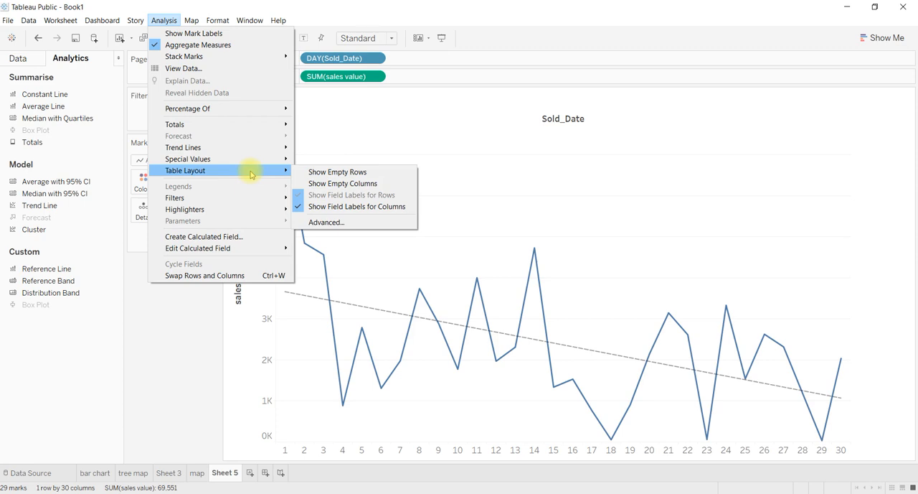
{"action": "left_click", "coordinate": [168, 316]}
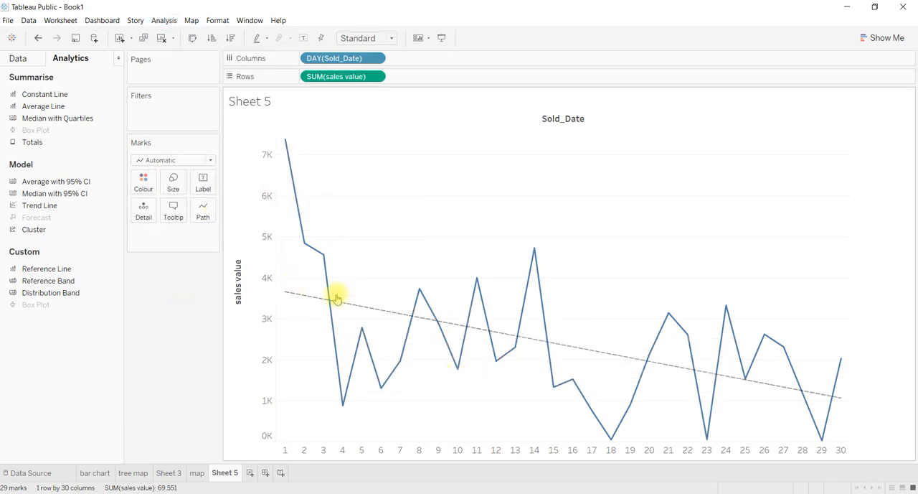
{"action": "left_click", "coordinate": [162, 24]}
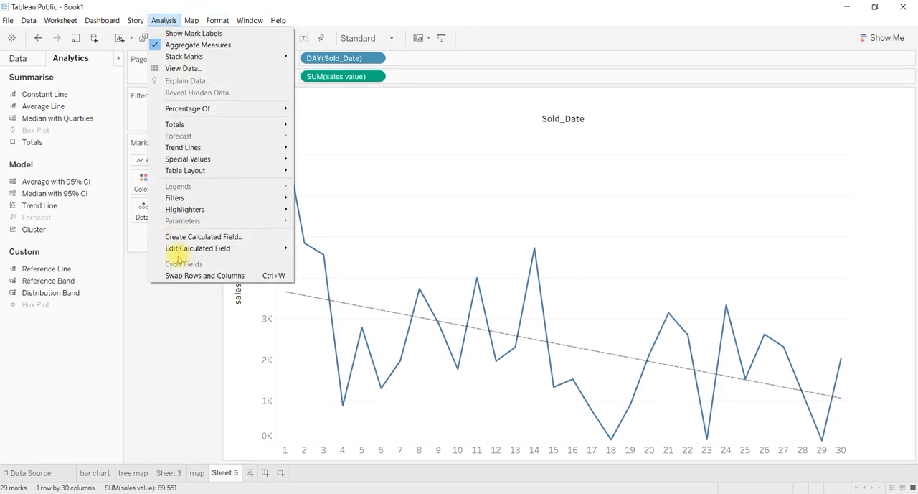
{"action": "left_click", "coordinate": [166, 336]}
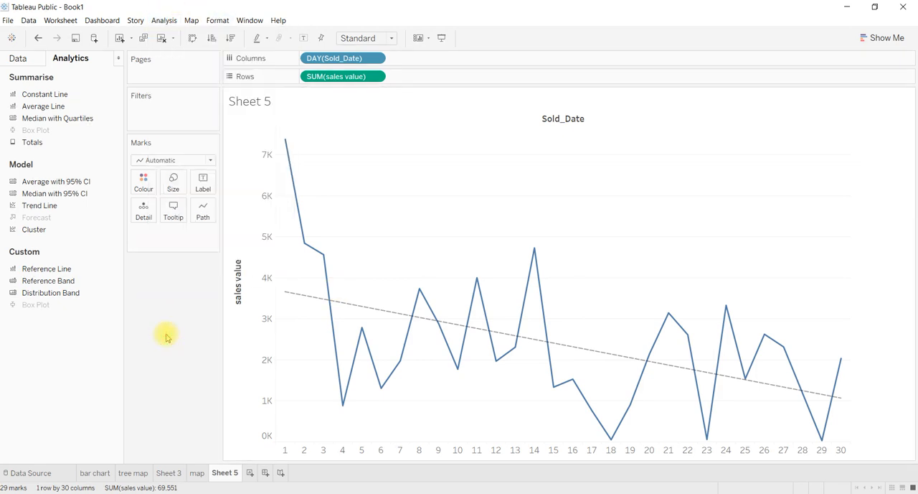